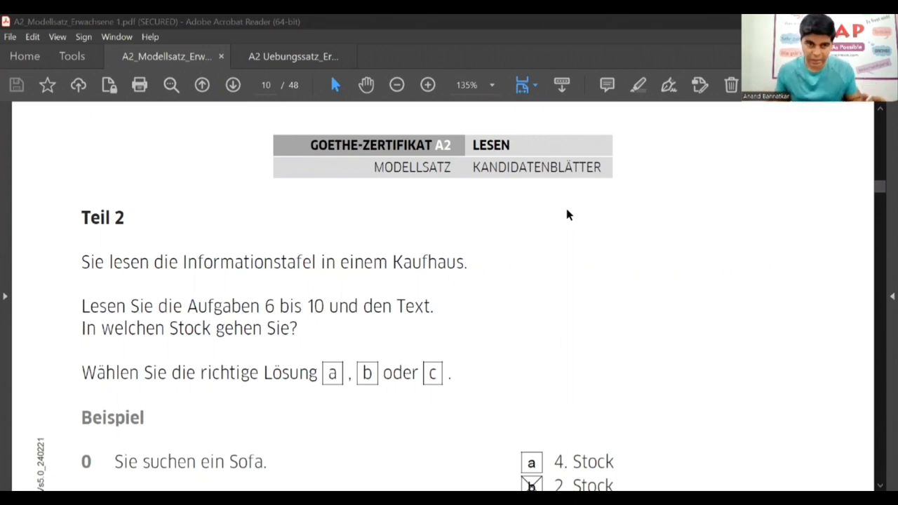
scroll(566, 209, down, 1)
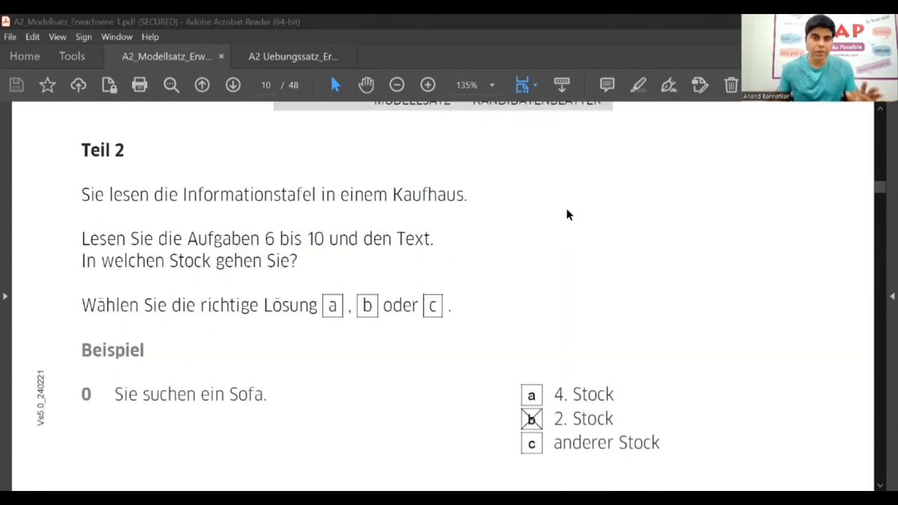
scroll(567, 209, down, 3)
scroll(567, 209, down, 2)
scroll(566, 209, down, 3)
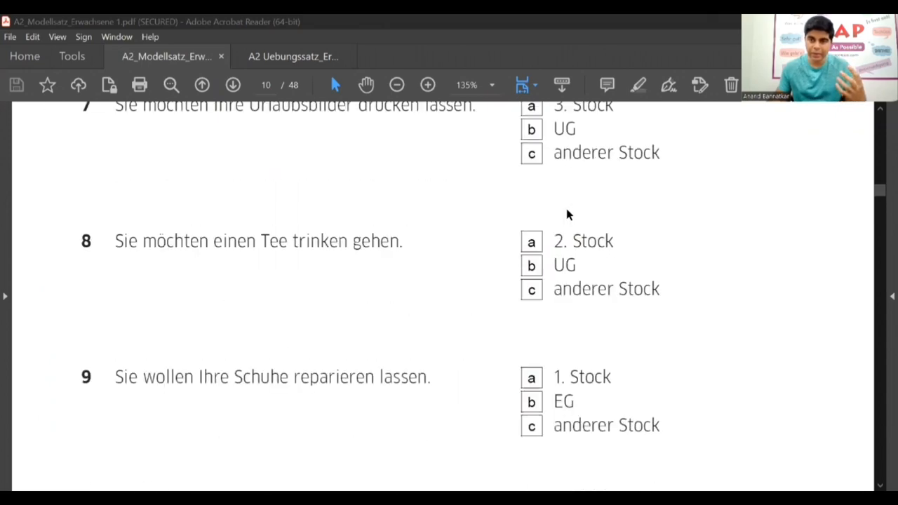
scroll(566, 208, down, 1)
scroll(566, 208, down, 2)
scroll(566, 208, down, 3)
scroll(569, 214, down, 3)
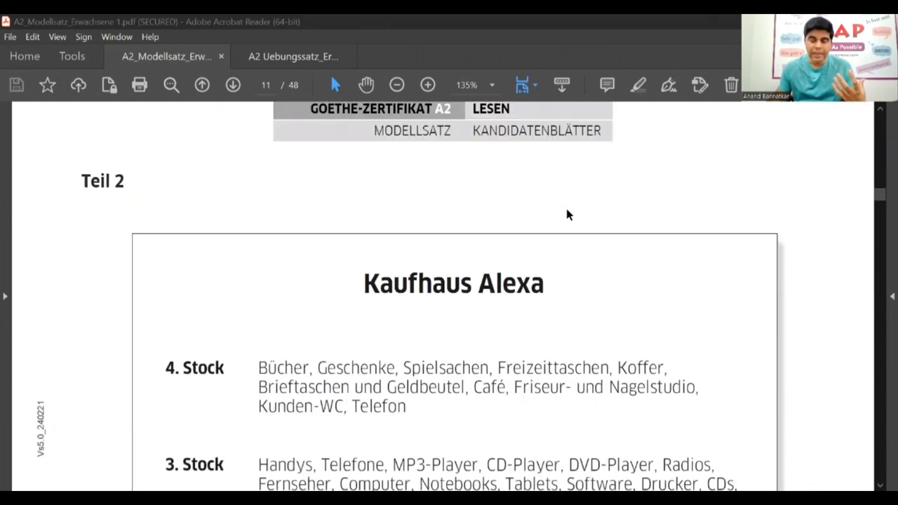
scroll(568, 214, down, 1)
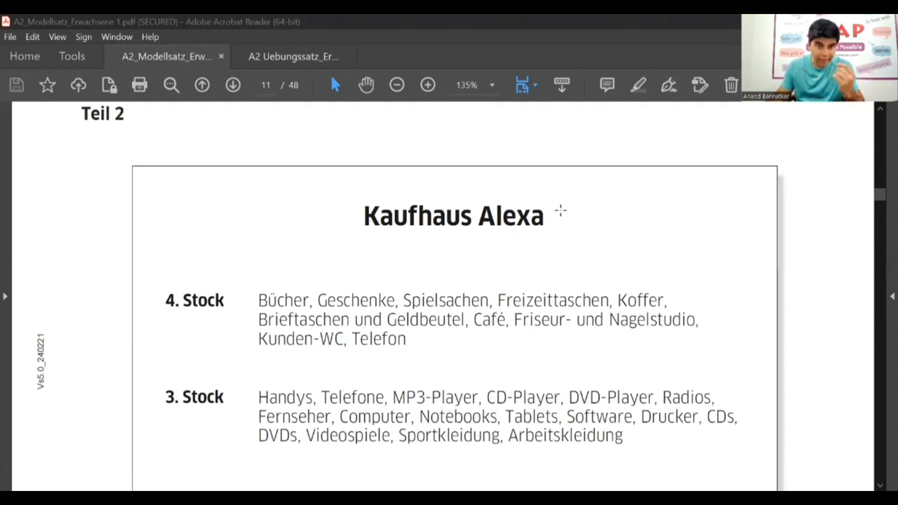
scroll(379, 237, down, 2)
scroll(195, 306, down, 2)
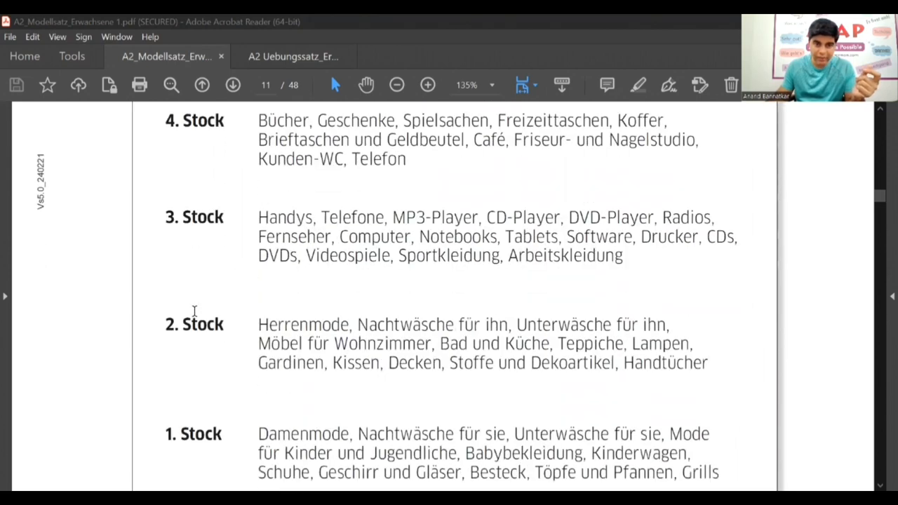
scroll(212, 327, down, 1)
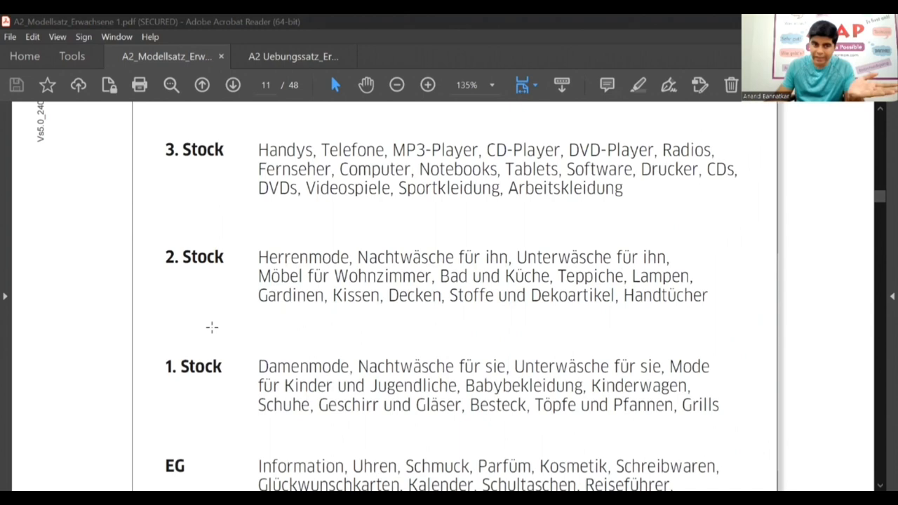
scroll(212, 328, down, 2)
scroll(212, 327, down, 2)
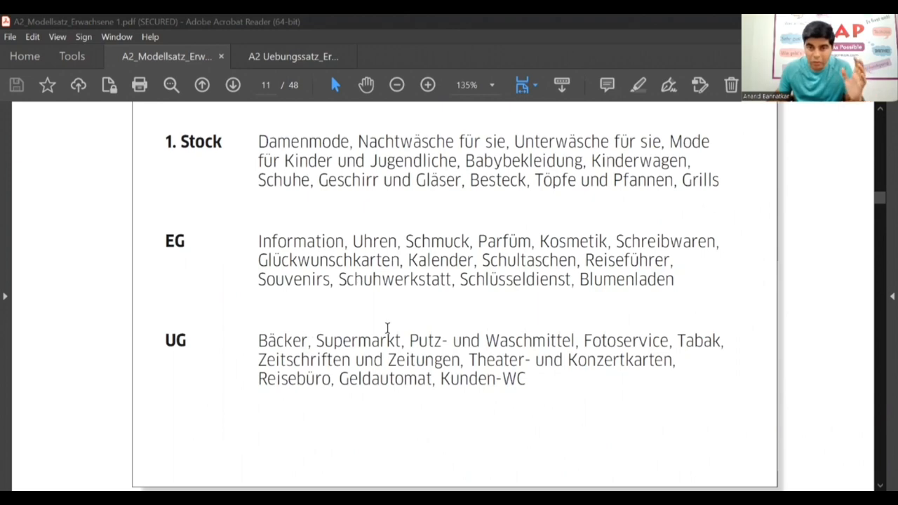
scroll(386, 327, up, 1)
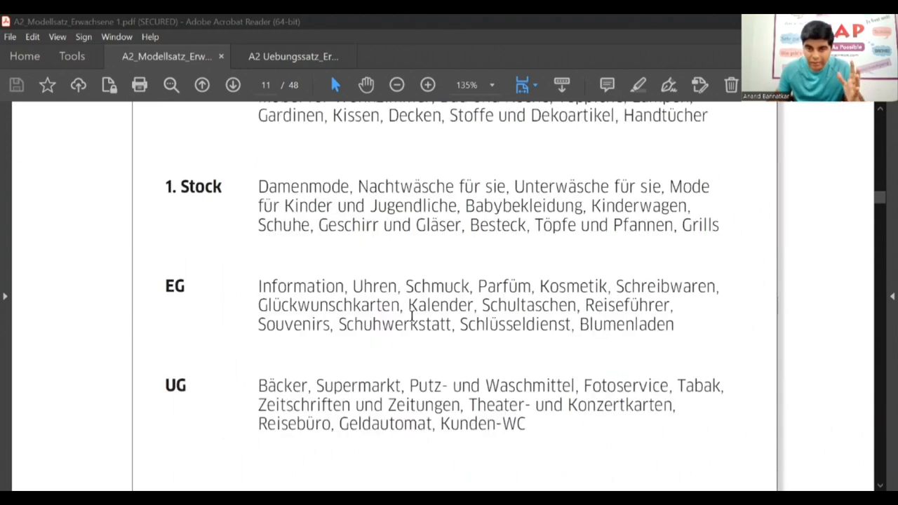
scroll(412, 315, up, 3)
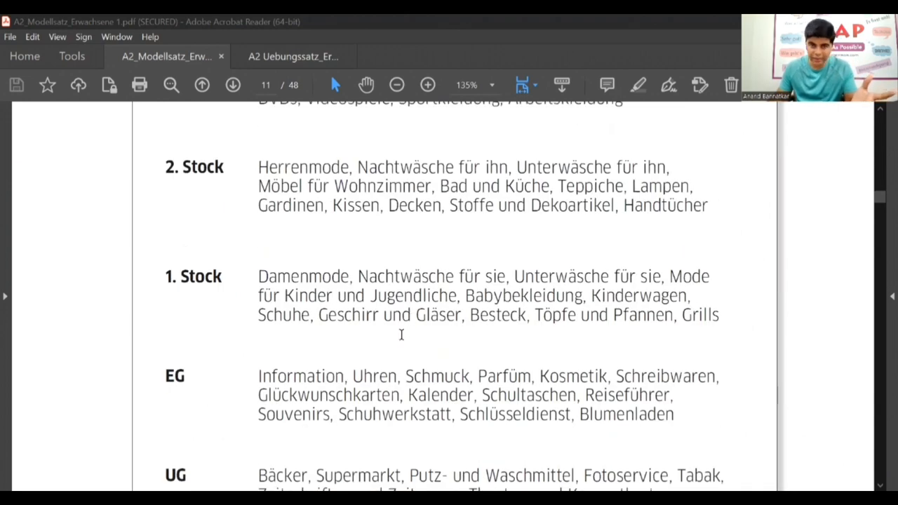
scroll(402, 334, up, 1)
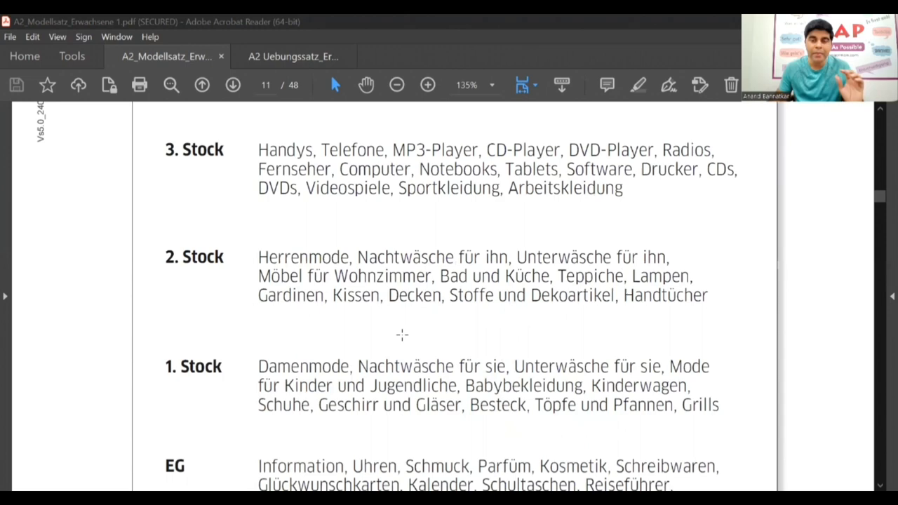
scroll(402, 334, up, 2)
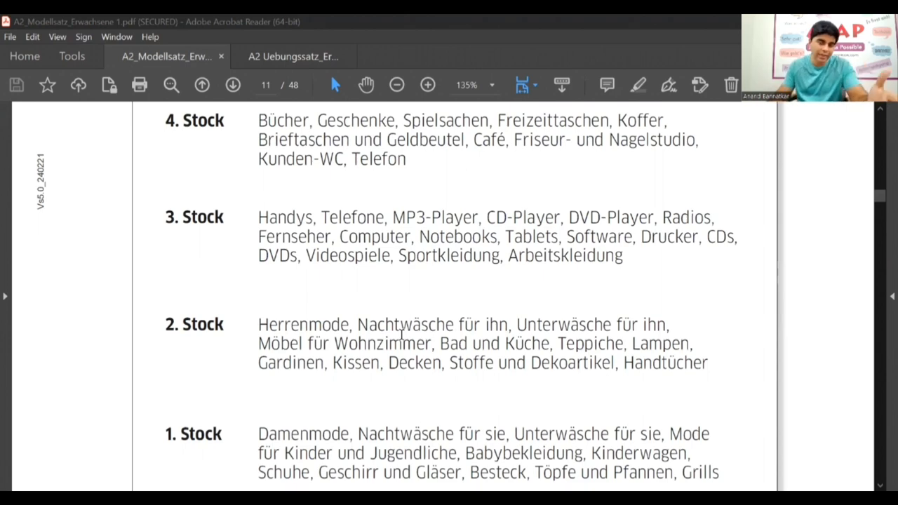
scroll(402, 335, up, 2)
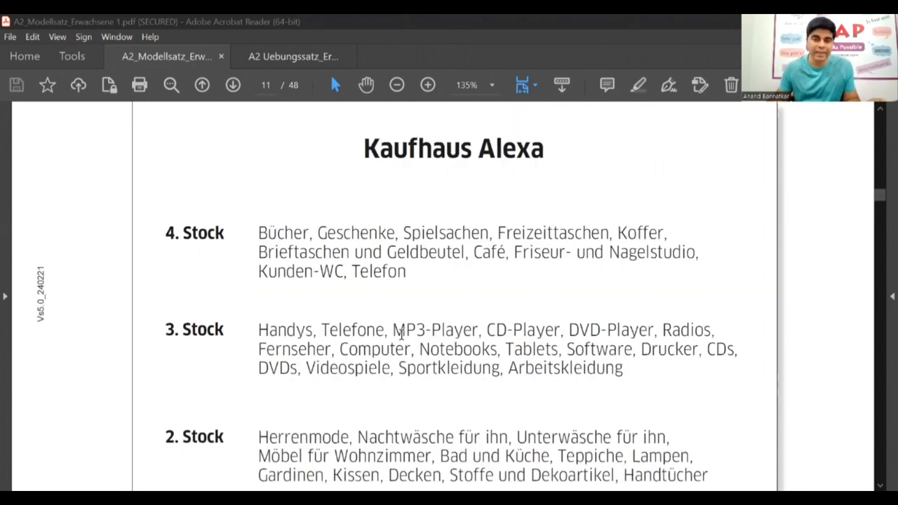
scroll(398, 333, up, 1)
scroll(398, 333, up, 3)
scroll(397, 333, up, 3)
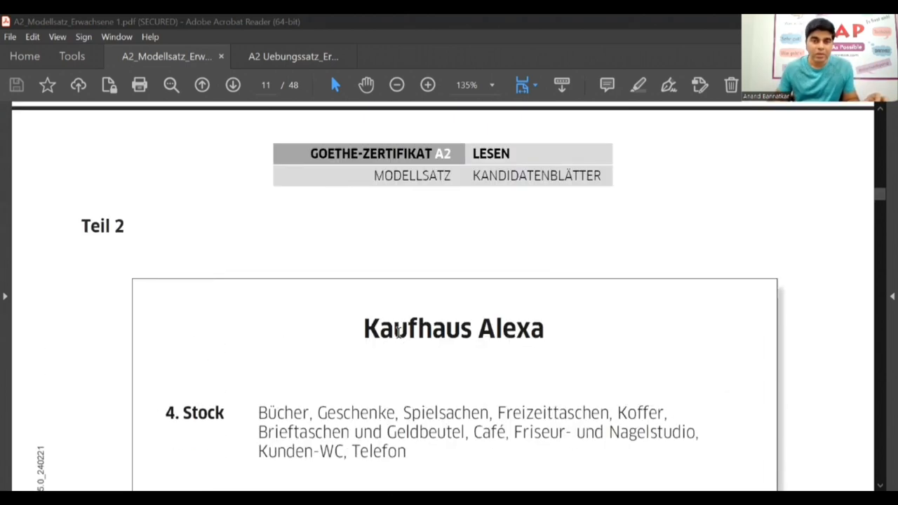
scroll(397, 332, up, 4)
scroll(400, 338, up, 3)
scroll(400, 339, up, 4)
scroll(400, 339, up, 2)
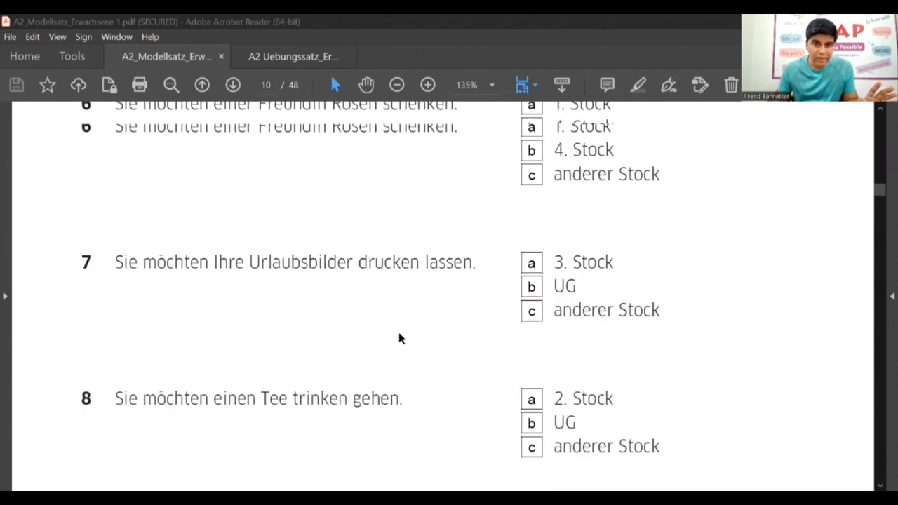
scroll(400, 339, up, 1)
scroll(400, 339, up, 3)
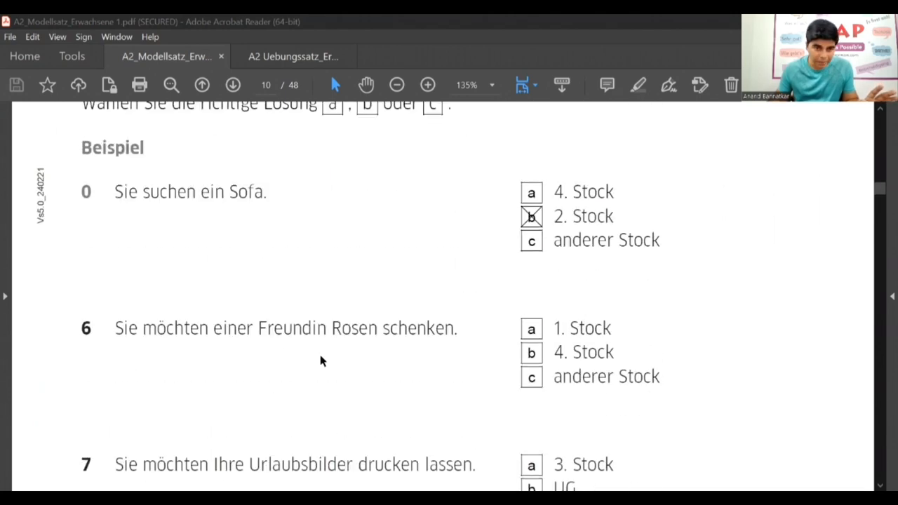
scroll(318, 350, down, 1)
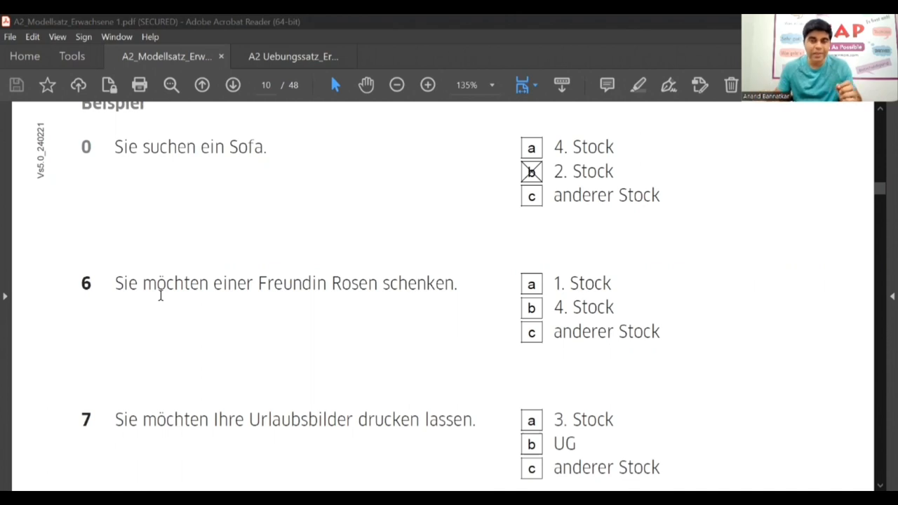
scroll(256, 281, down, 2)
scroll(232, 288, down, 2)
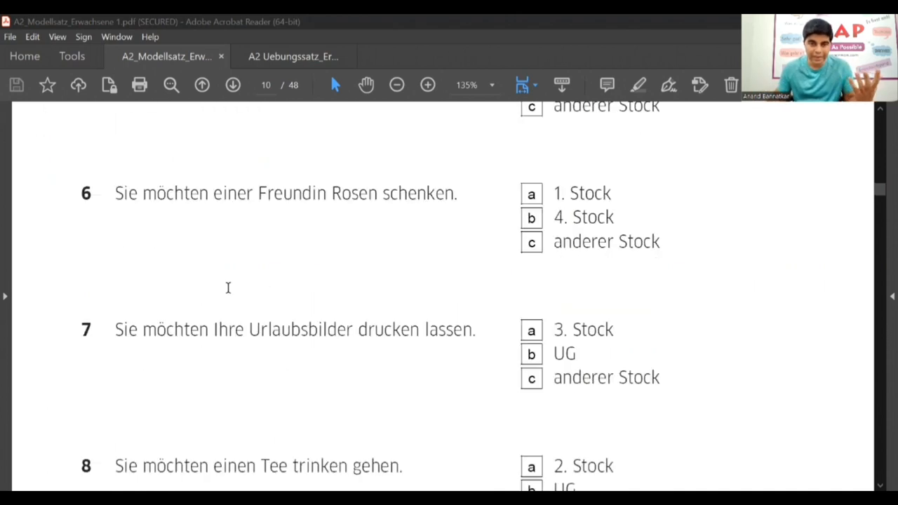
scroll(228, 288, down, 2)
scroll(365, 247, down, 4)
scroll(366, 246, down, 3)
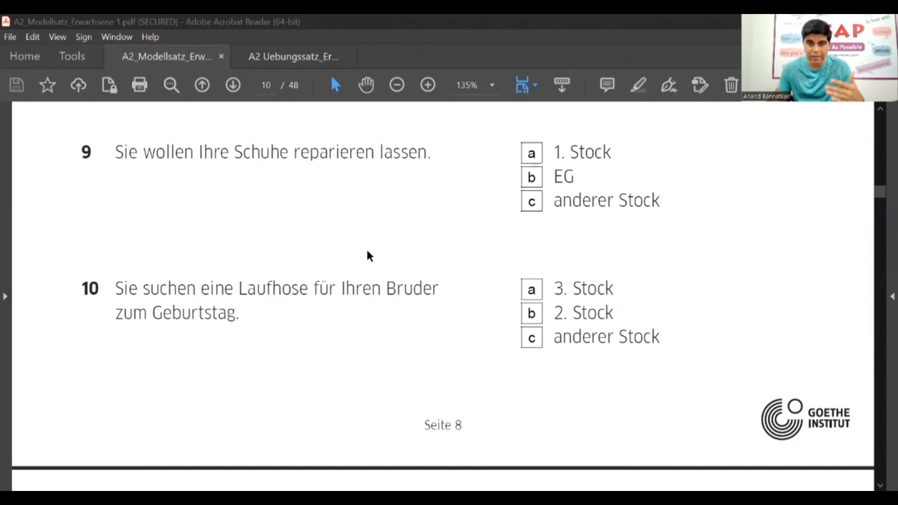
scroll(369, 256, down, 3)
scroll(368, 256, down, 3)
scroll(368, 256, down, 2)
scroll(369, 256, down, 3)
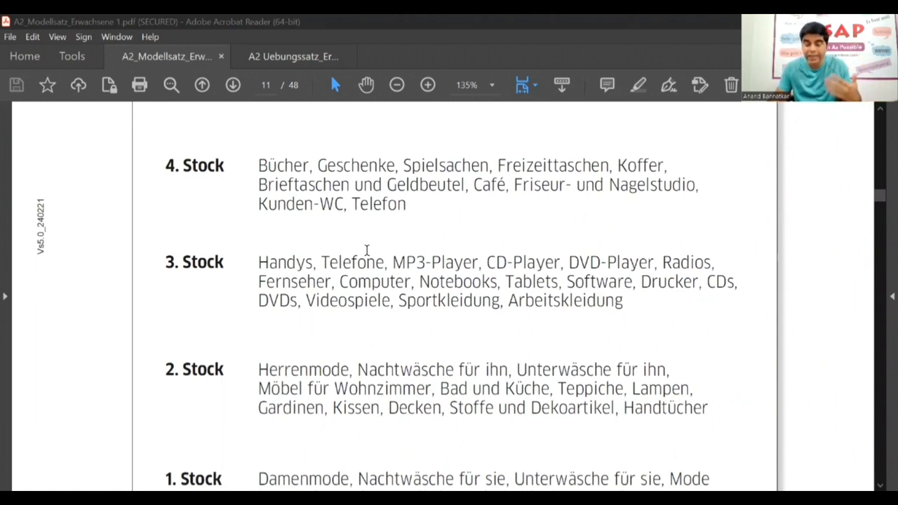
scroll(366, 251, up, 3)
scroll(366, 251, up, 3)
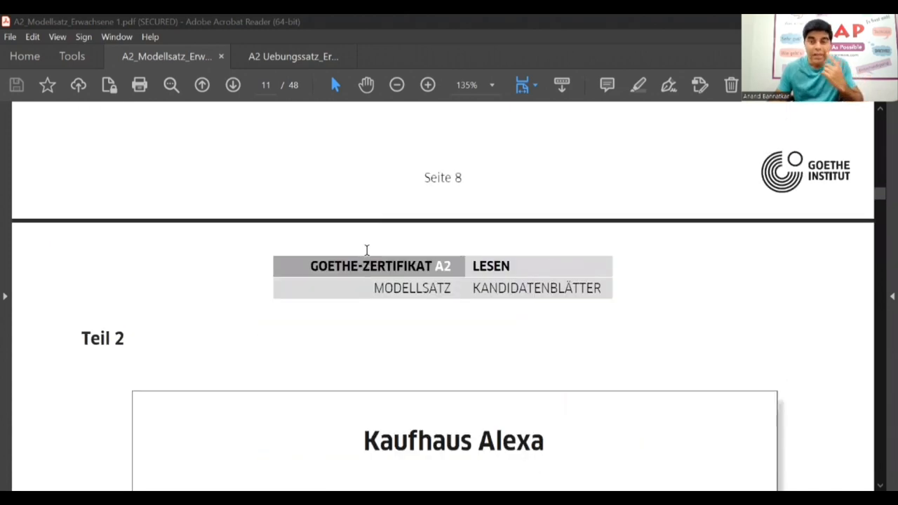
scroll(366, 250, up, 3)
scroll(366, 251, up, 2)
scroll(366, 250, up, 2)
scroll(367, 250, up, 3)
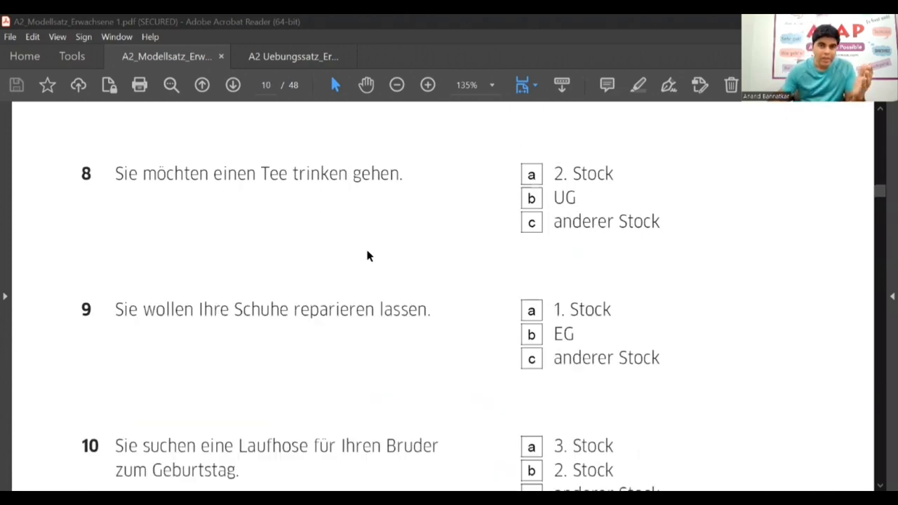
scroll(368, 256, up, 2)
scroll(367, 251, up, 2)
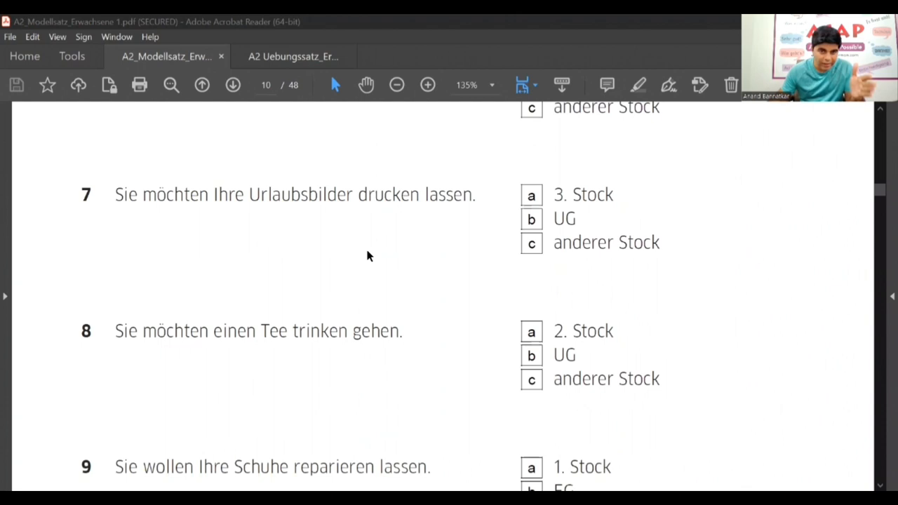
scroll(368, 256, down, 2)
scroll(368, 256, down, 2)
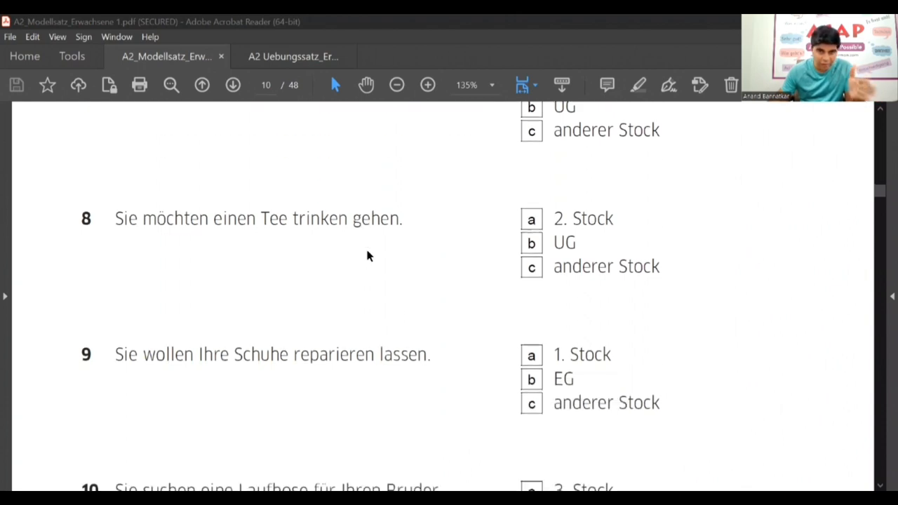
scroll(377, 263, down, 2)
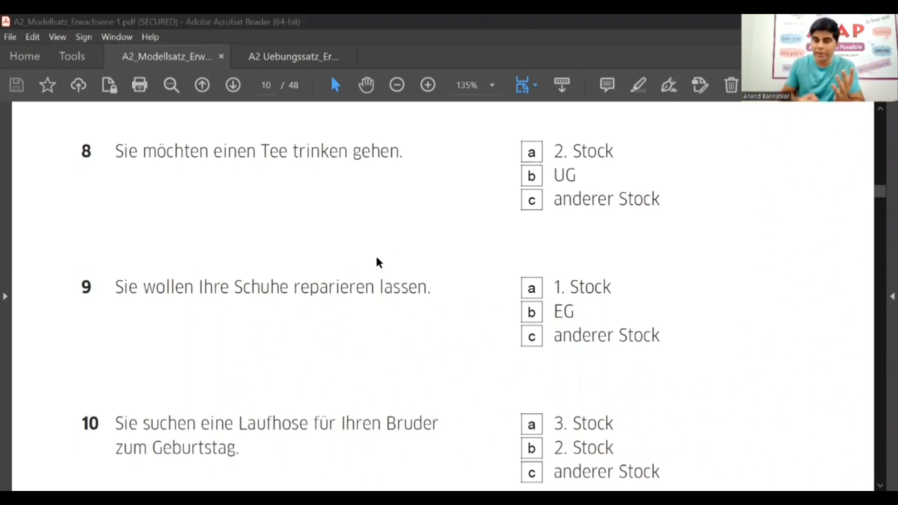
scroll(376, 262, up, 3)
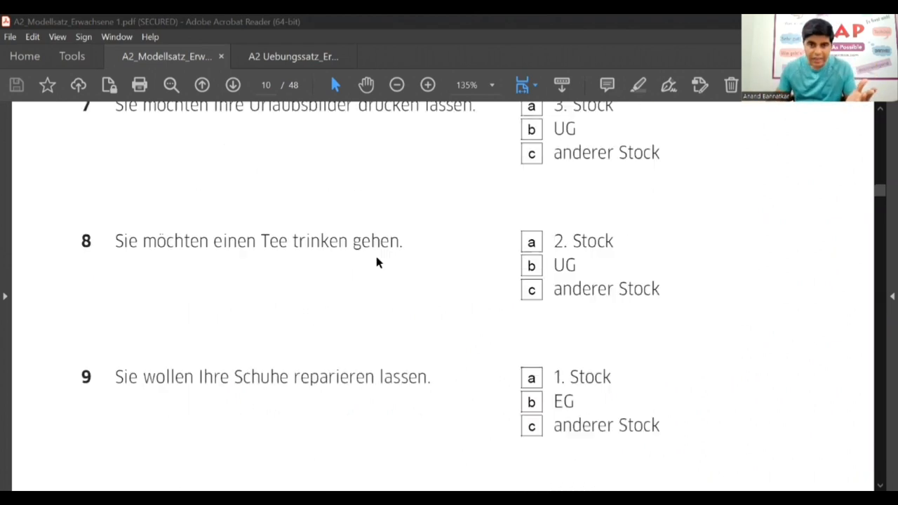
scroll(377, 263, up, 2)
scroll(376, 262, up, 2)
scroll(197, 302, up, 1)
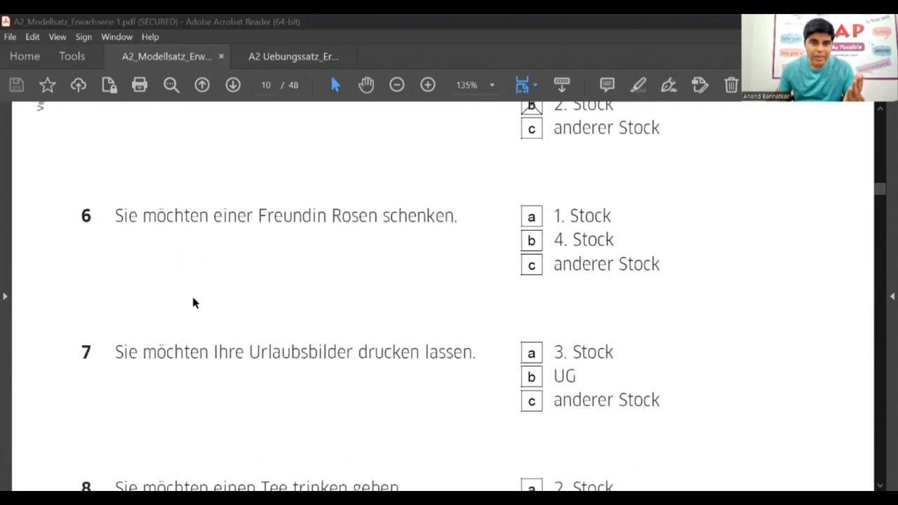
scroll(186, 303, up, 2)
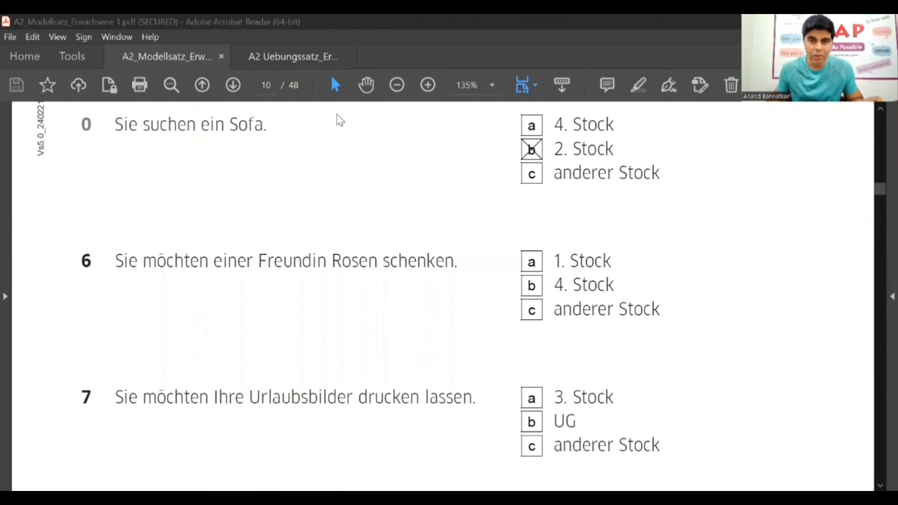
Mark 'Rosen', 'bilder drucken' and question 6's options including 'anderer Stock' in red.
drag(326, 241, 379, 279)
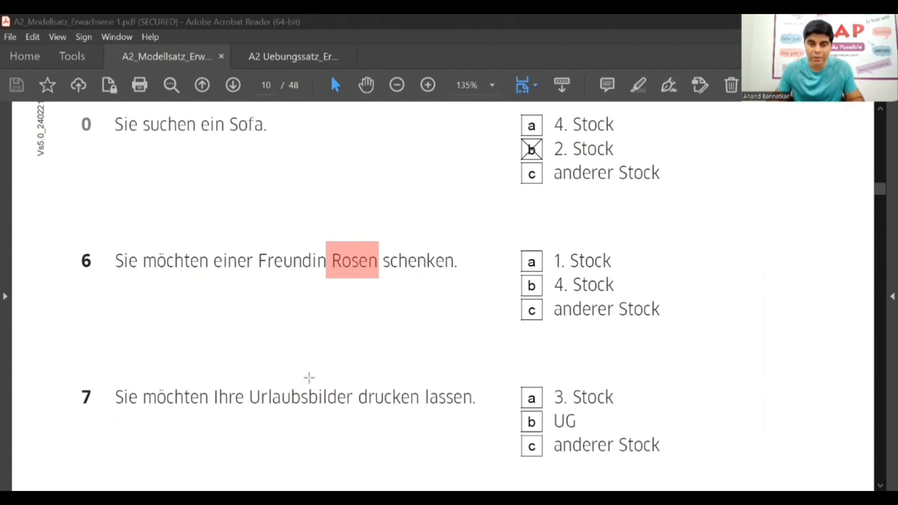
drag(309, 379, 420, 411)
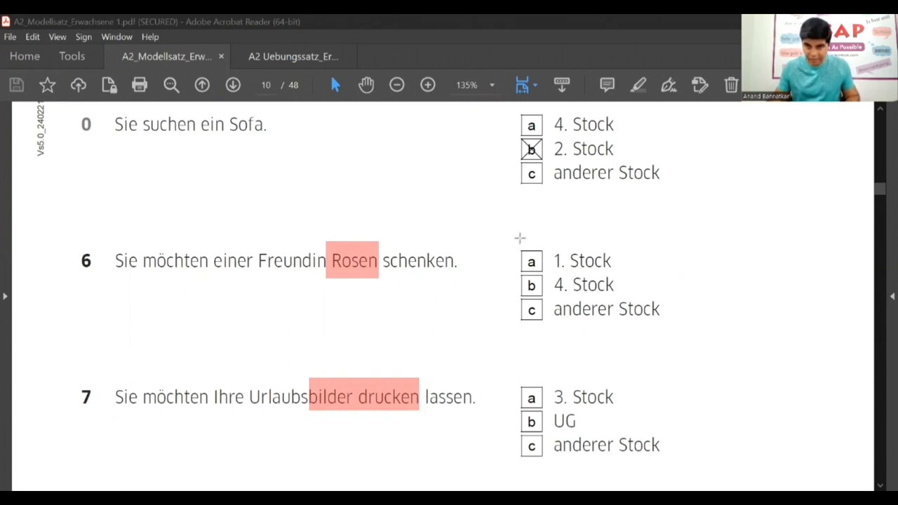
drag(520, 239, 628, 294)
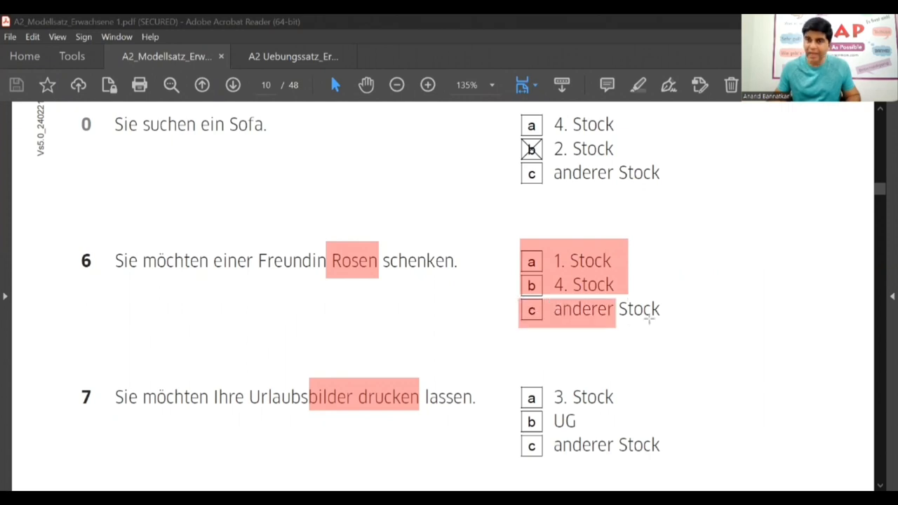
drag(649, 319, 687, 327)
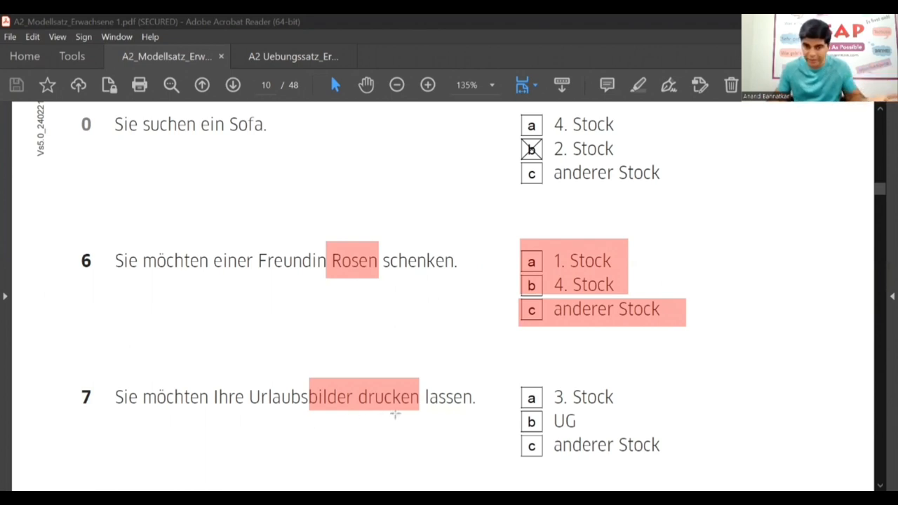
Mark question 7's options a (3. Stock), b (UG) and c (anderer Stock) in red.
drag(551, 385, 623, 406)
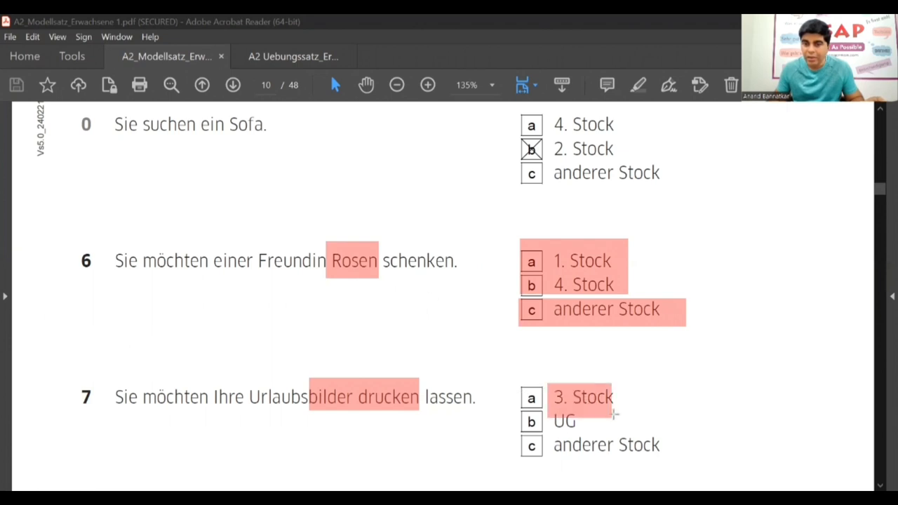
drag(545, 410, 641, 426)
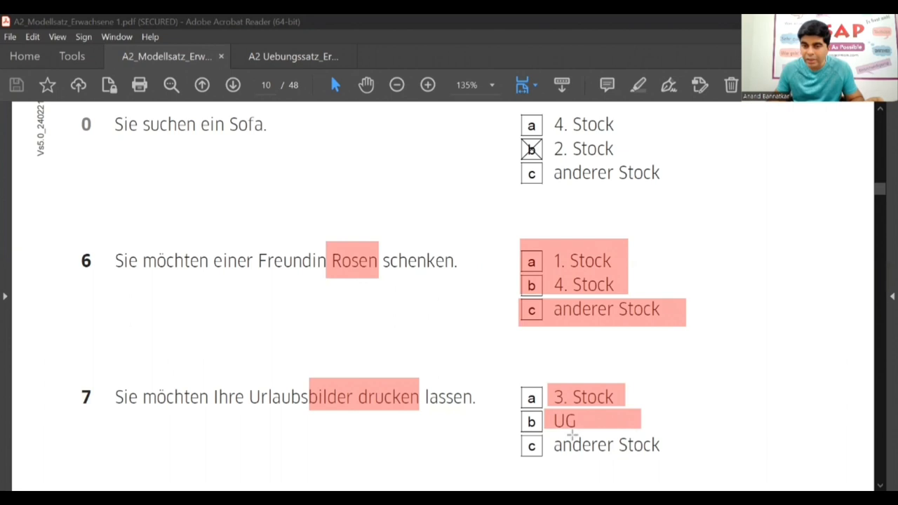
drag(547, 437, 683, 459)
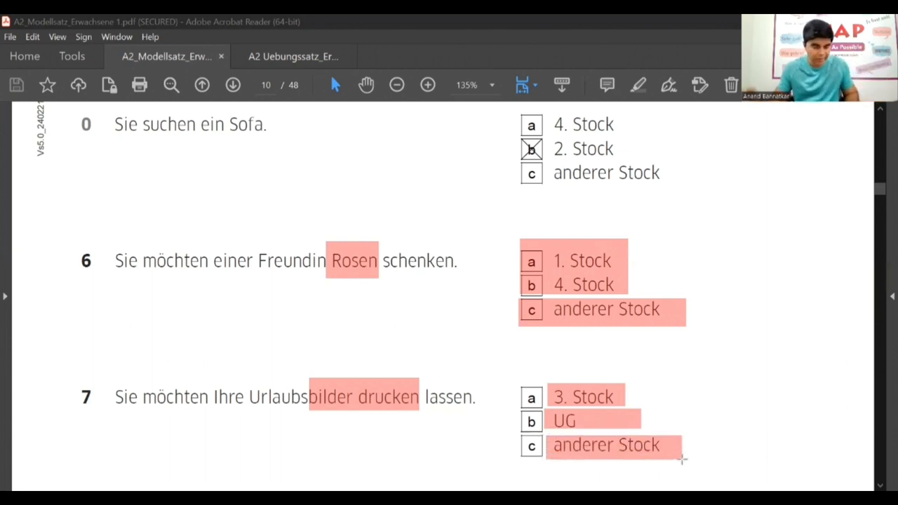
Undo all red marks on questions 6 and 7 and clear the 'Laufhose' selection in question 10.
key(ctrl+z)
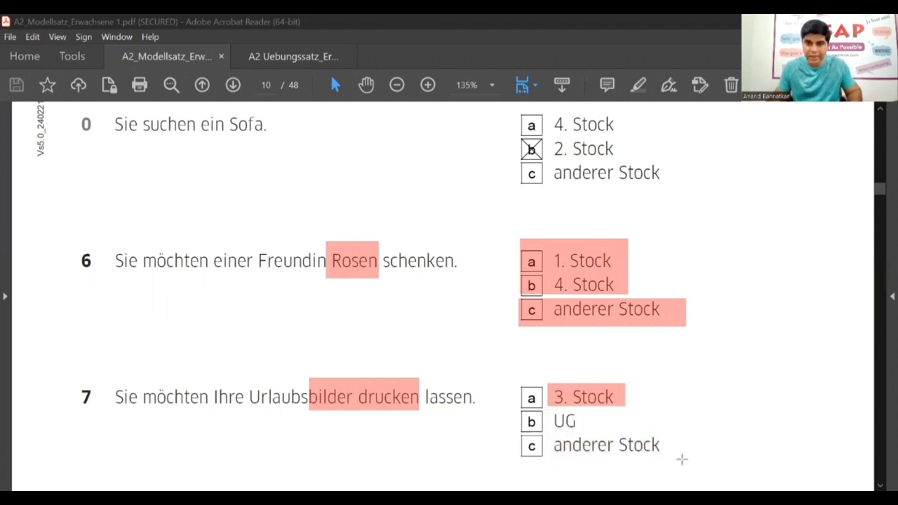
key(ctrl+z)
key(ctrl+z)
key(ctrl+z)
key(ctrl+z)
key(ctrl+z)
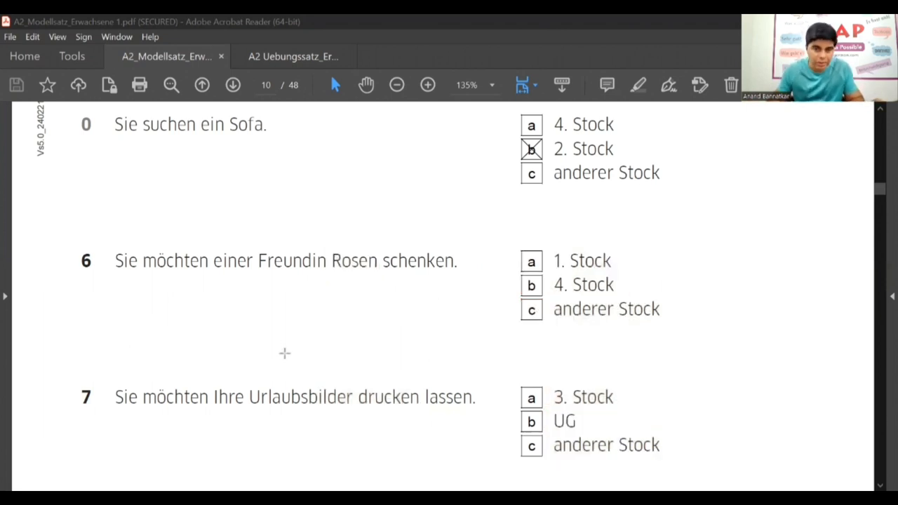
scroll(303, 376, down, 4)
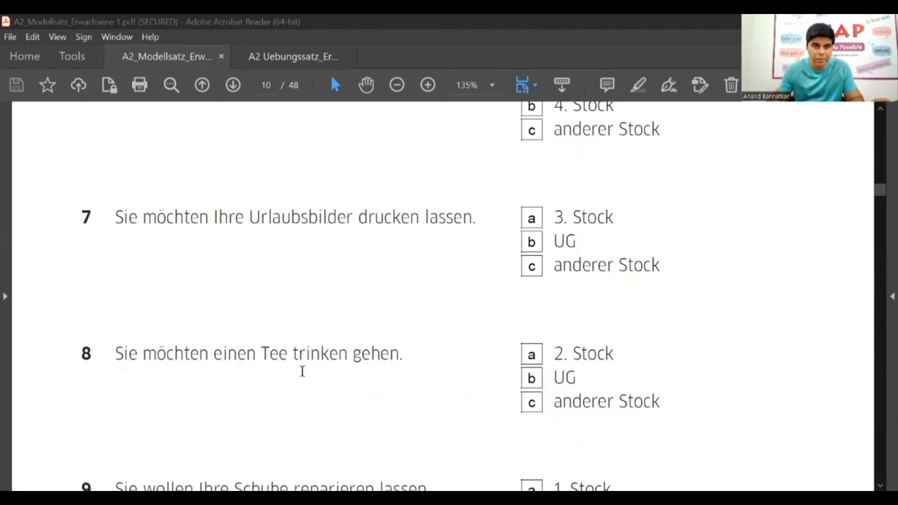
scroll(303, 376, down, 2)
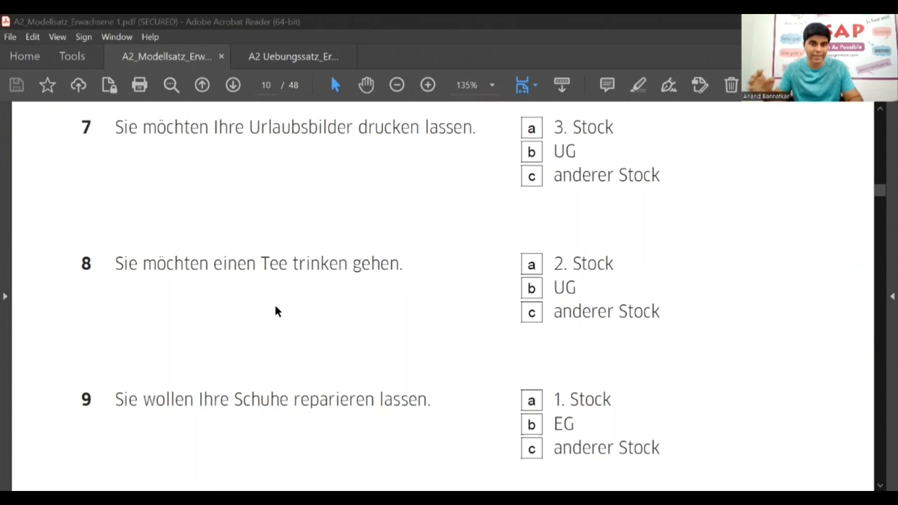
scroll(275, 312, down, 2)
scroll(273, 323, down, 2)
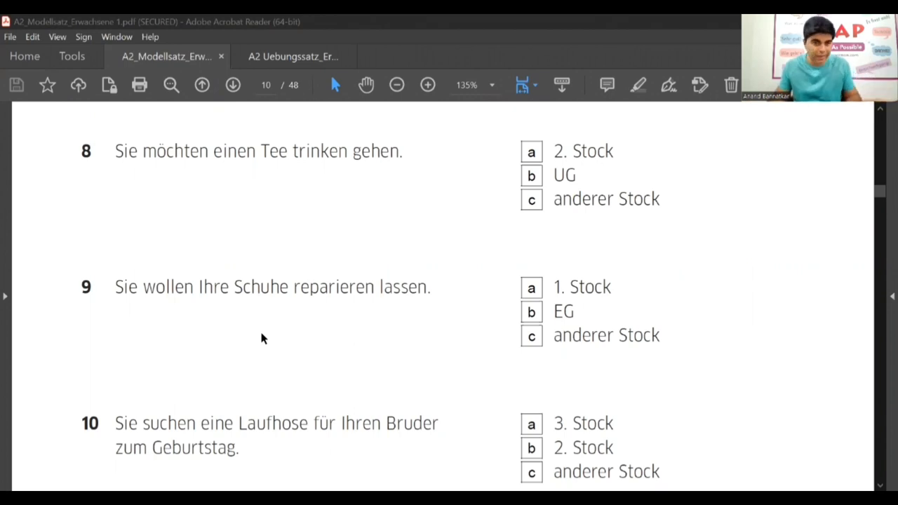
scroll(263, 338, down, 1)
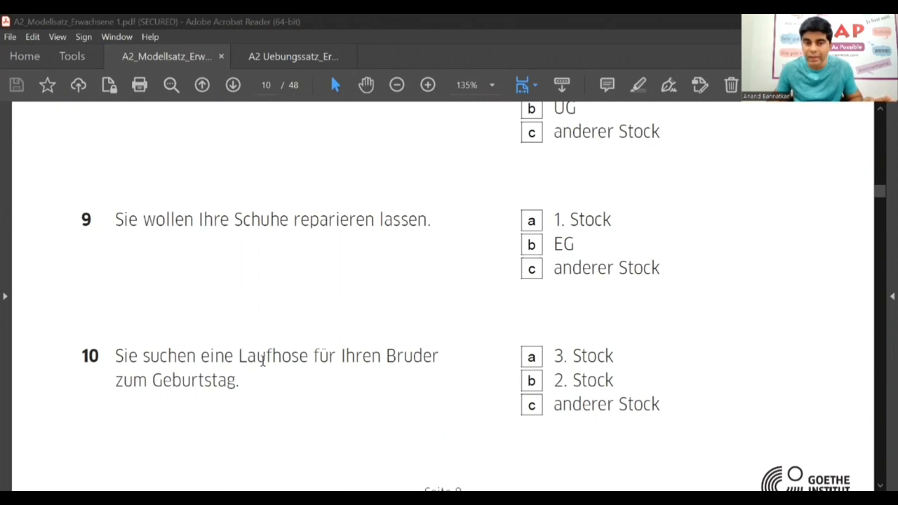
drag(238, 356, 310, 360)
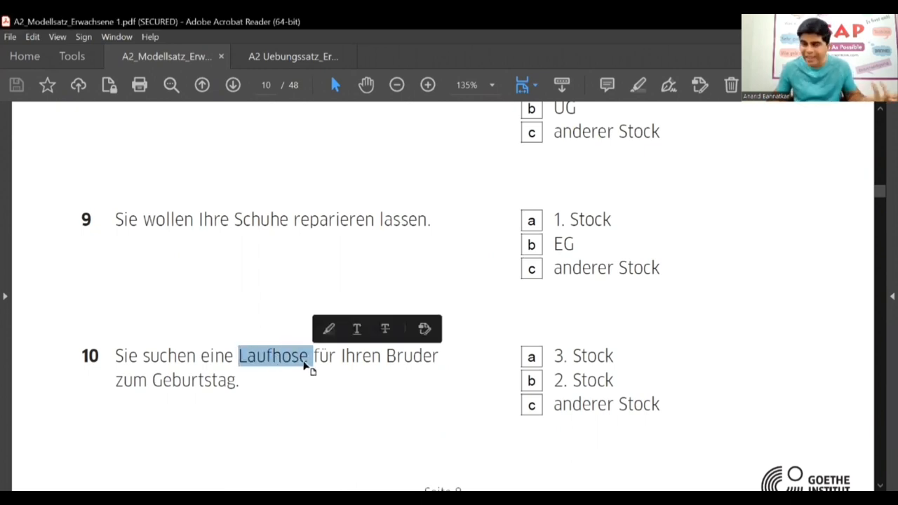
click(306, 364)
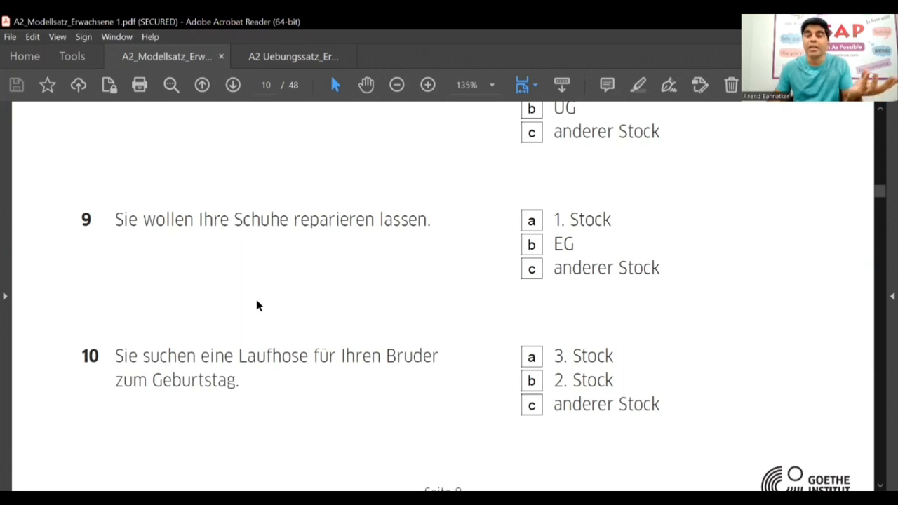
scroll(257, 305, up, 3)
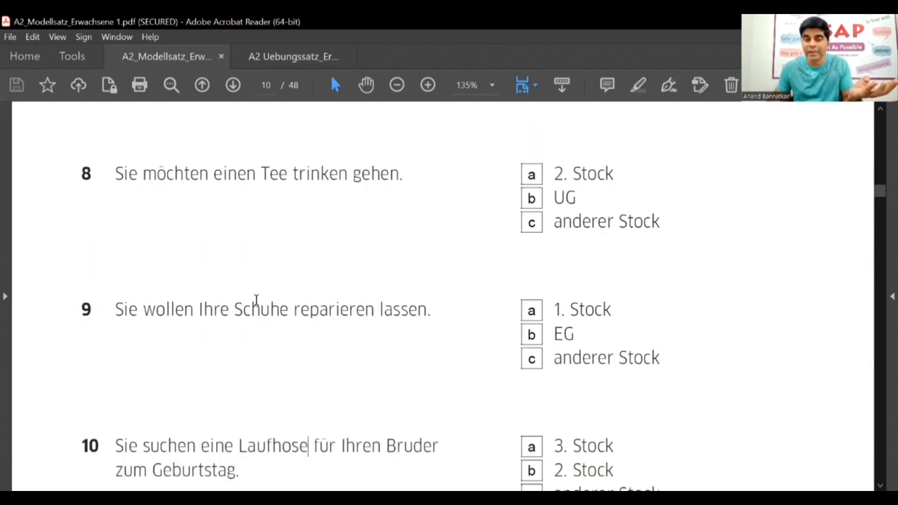
scroll(257, 302, up, 3)
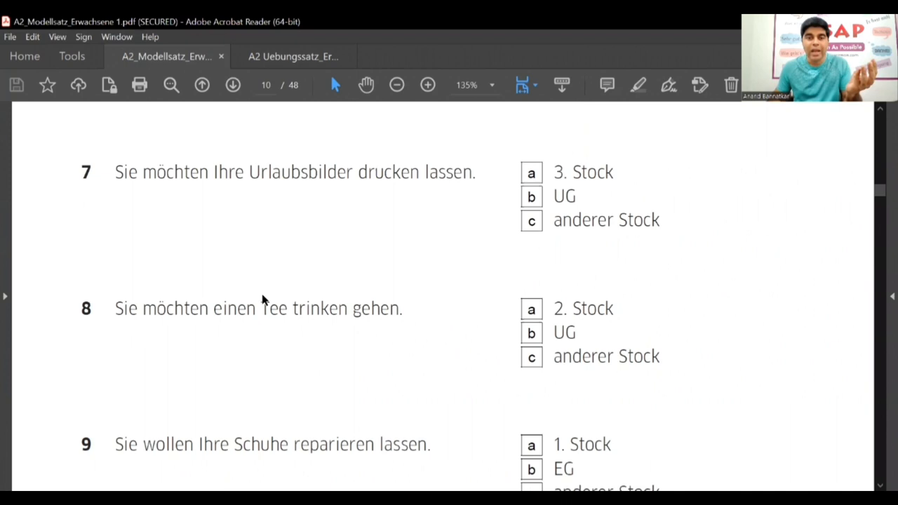
scroll(323, 273, up, 2)
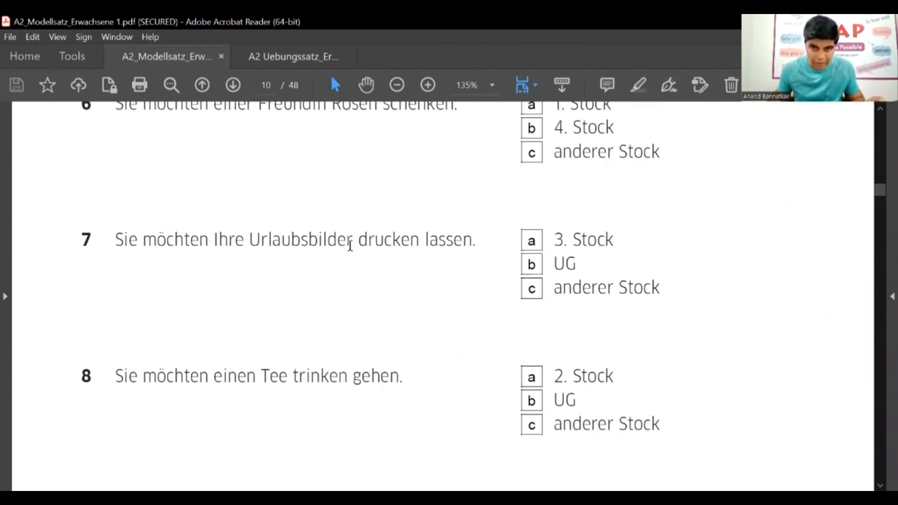
scroll(349, 242, up, 3)
scroll(296, 233, up, 1)
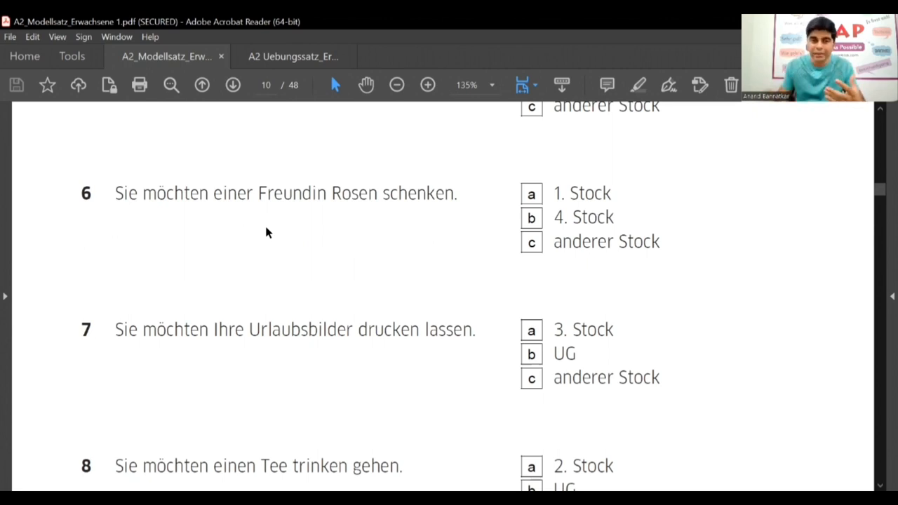
drag(340, 195, 382, 195)
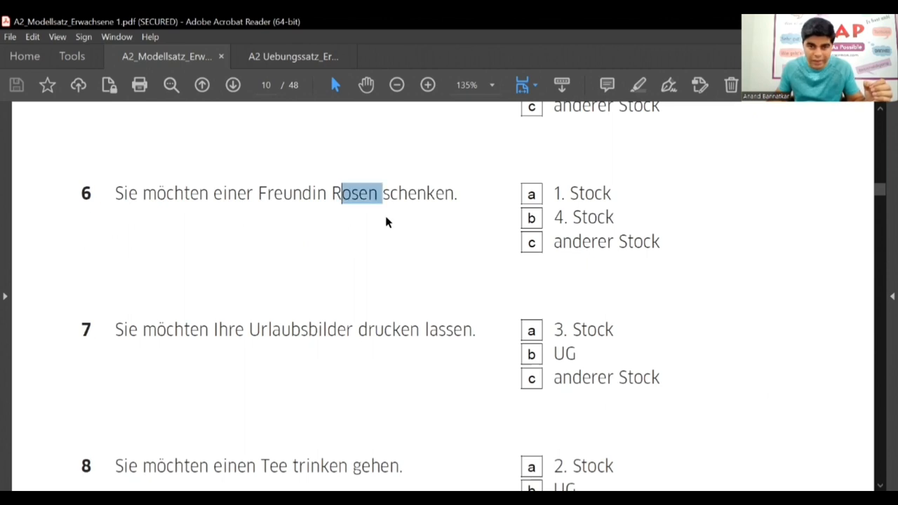
click(299, 331)
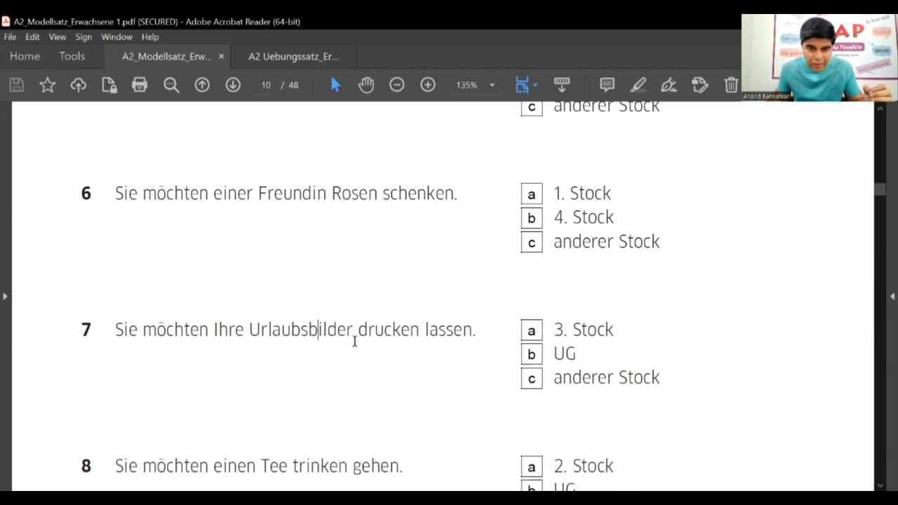
drag(249, 329, 473, 330)
click(381, 324)
scroll(381, 325, down, 3)
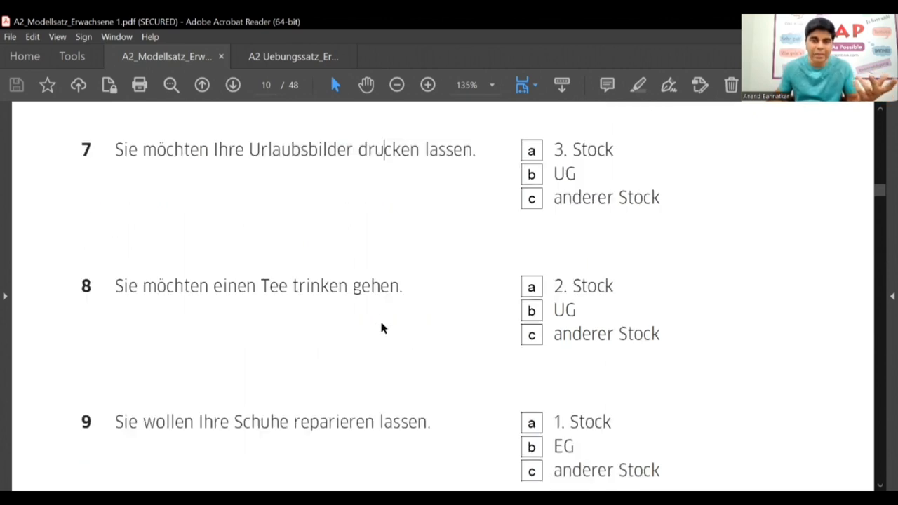
scroll(381, 324, down, 1)
scroll(381, 324, down, 2)
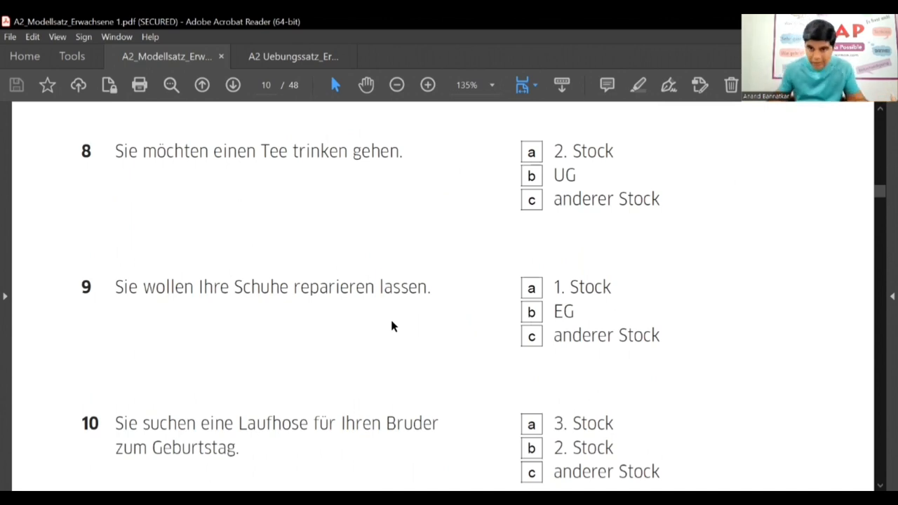
scroll(380, 328, up, 2)
scroll(381, 309, up, 1)
scroll(377, 296, up, 2)
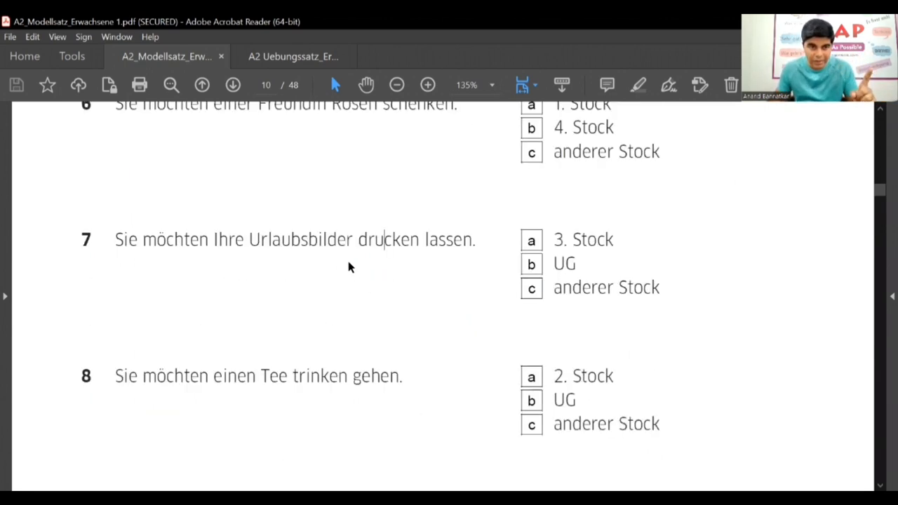
scroll(346, 258, up, 1)
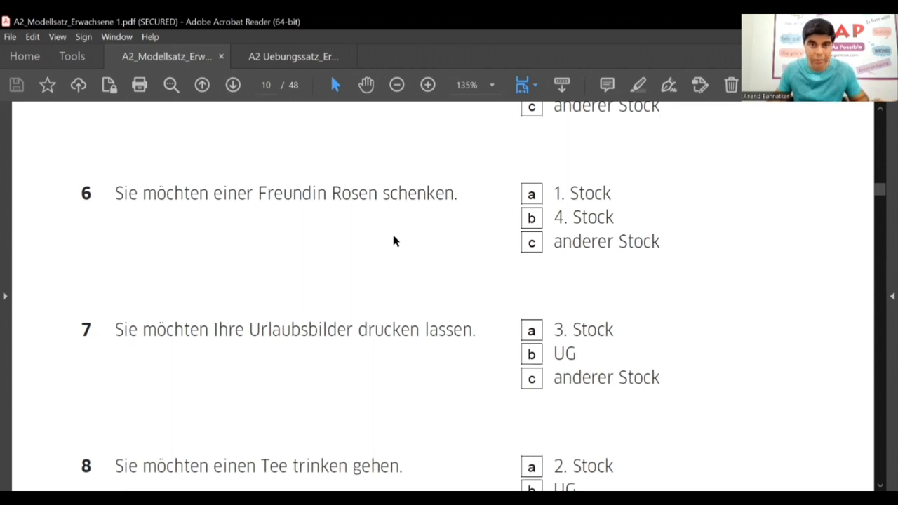
scroll(310, 181, down, 4)
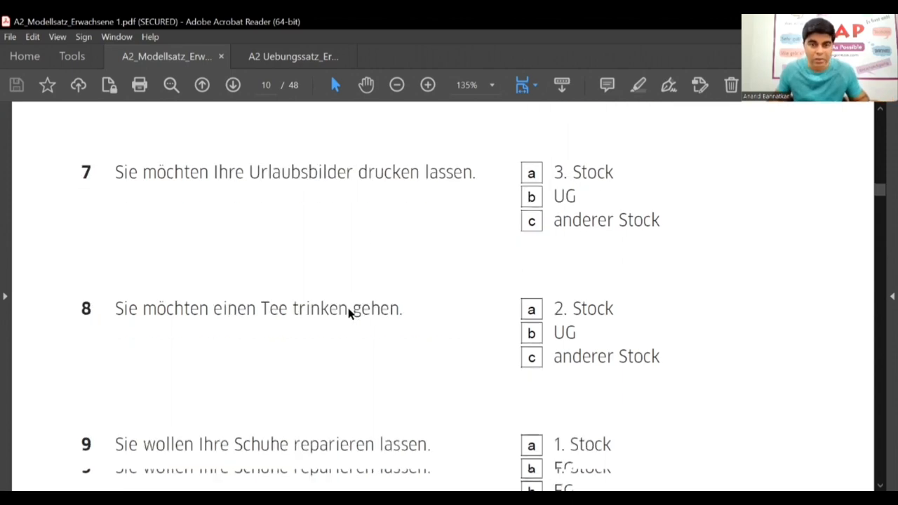
scroll(337, 280, down, 4)
scroll(344, 301, down, 3)
scroll(349, 309, down, 3)
scroll(349, 309, down, 2)
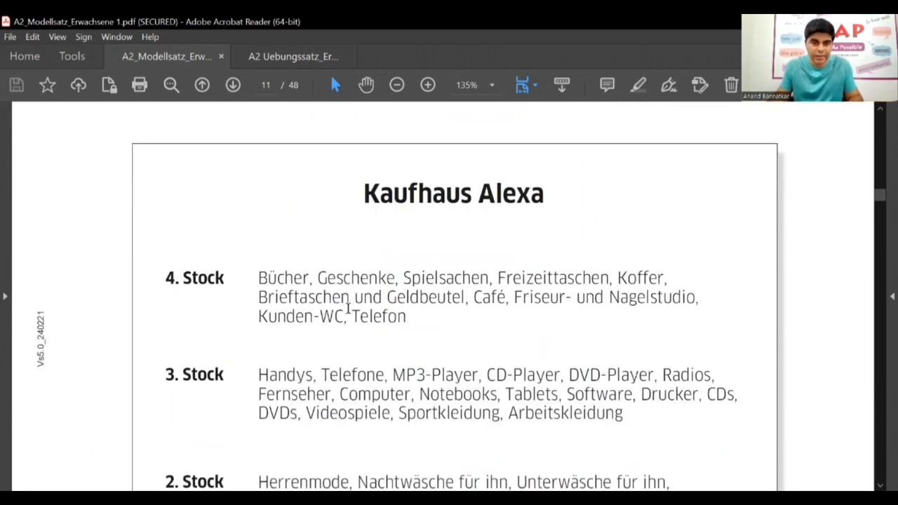
scroll(350, 273, up, 5)
scroll(352, 275, up, 3)
scroll(352, 275, up, 4)
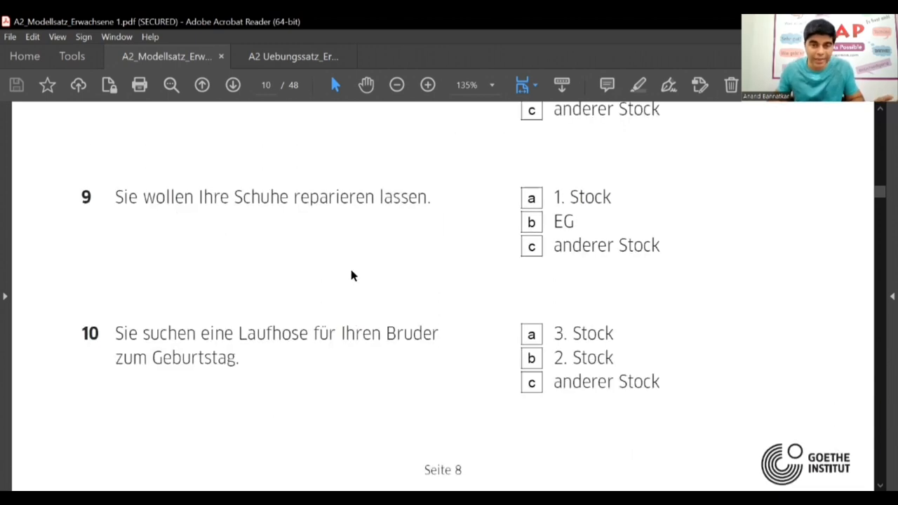
scroll(352, 275, up, 5)
scroll(352, 275, up, 3)
scroll(470, 336, down, 1)
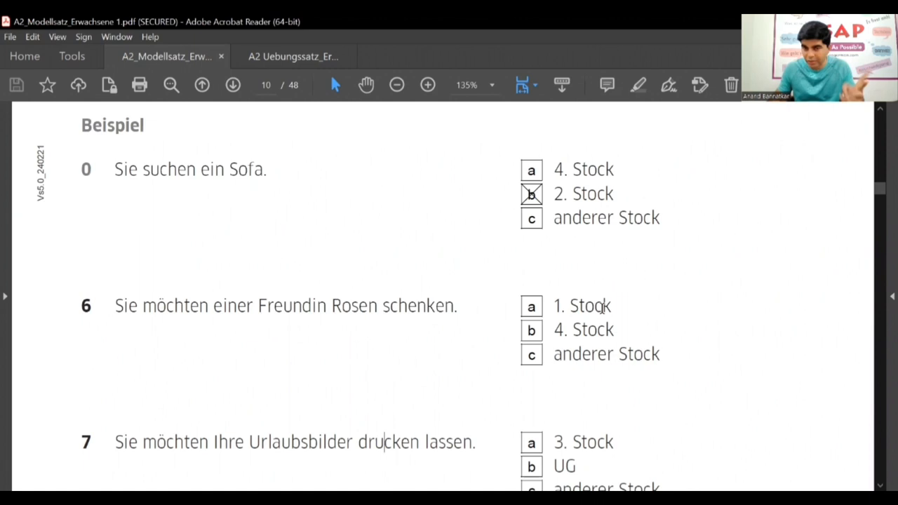
scroll(602, 309, down, 3)
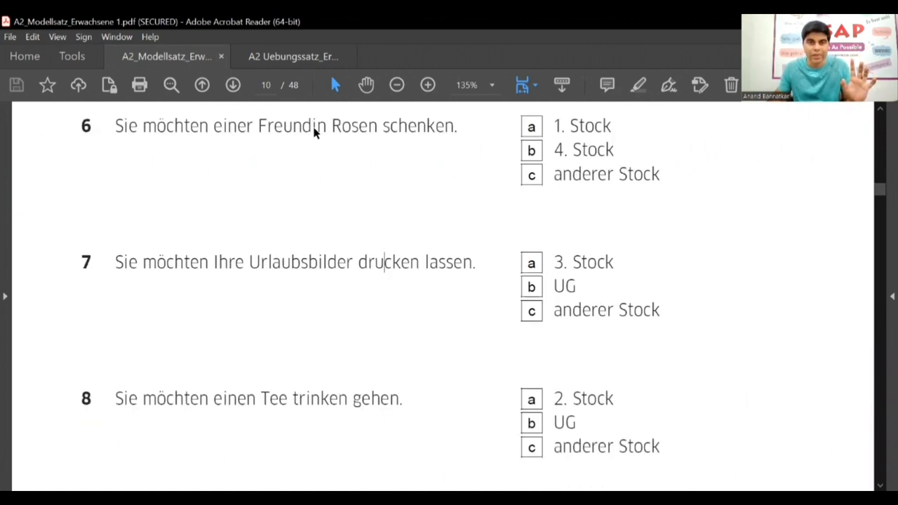
Bring page 11's Kaufhaus Alexa floor directory into view.
click(239, 88)
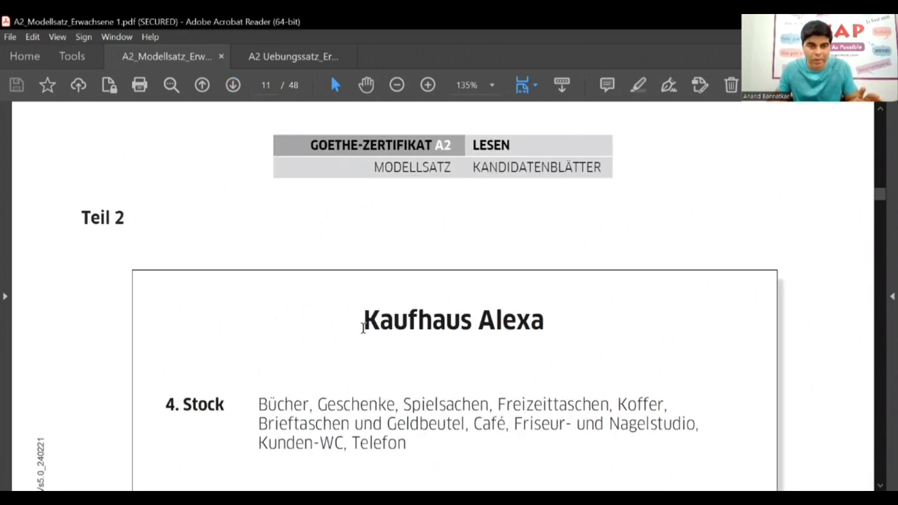
scroll(288, 272, down, 2)
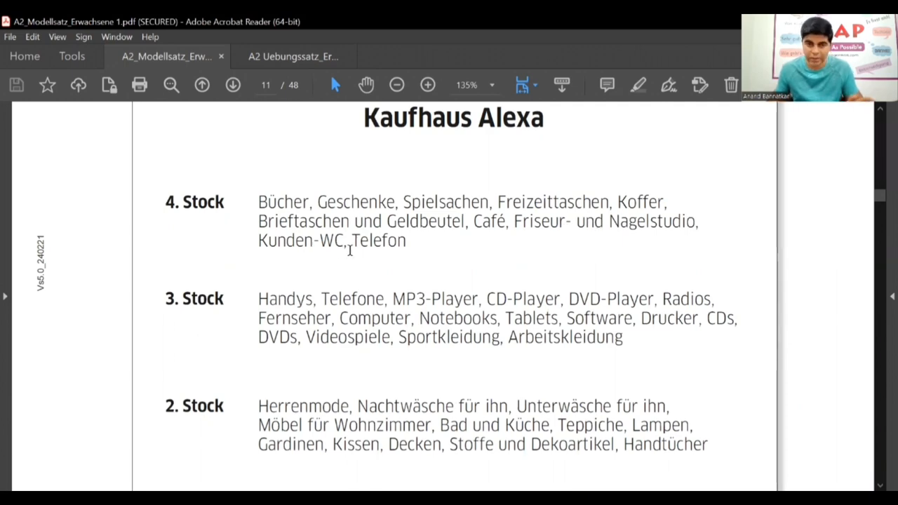
scroll(349, 251, down, 3)
scroll(319, 218, down, 3)
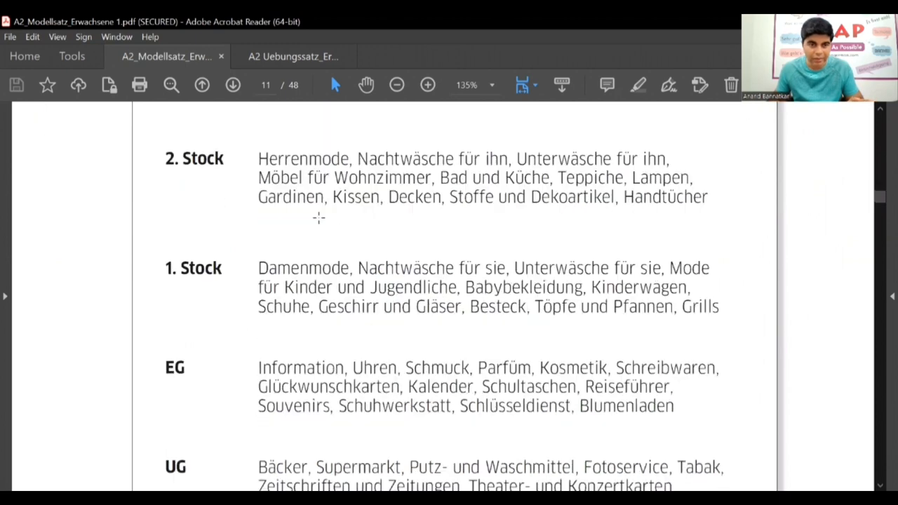
scroll(278, 245, down, 2)
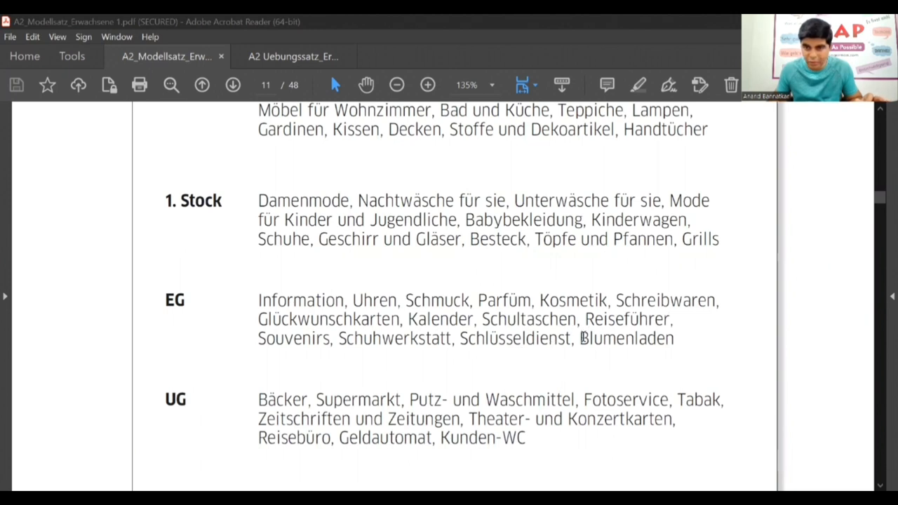
Deselect 'Blumenladen' in the EG listing and return to page 10's Teil 2 instructions.
drag(581, 338, 674, 338)
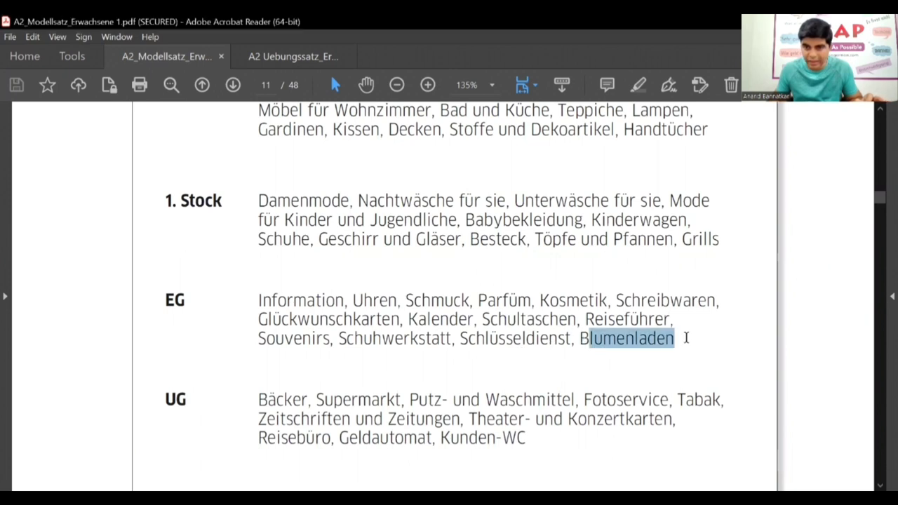
click(618, 341)
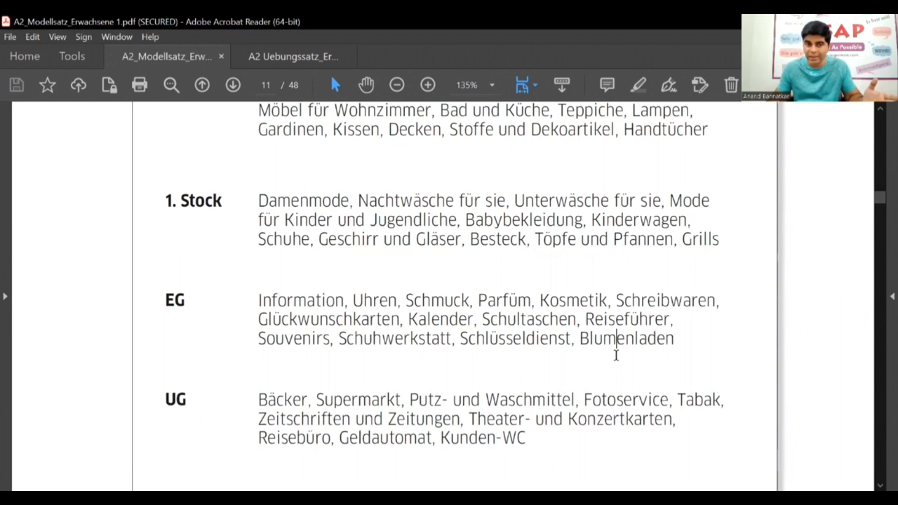
click(616, 350)
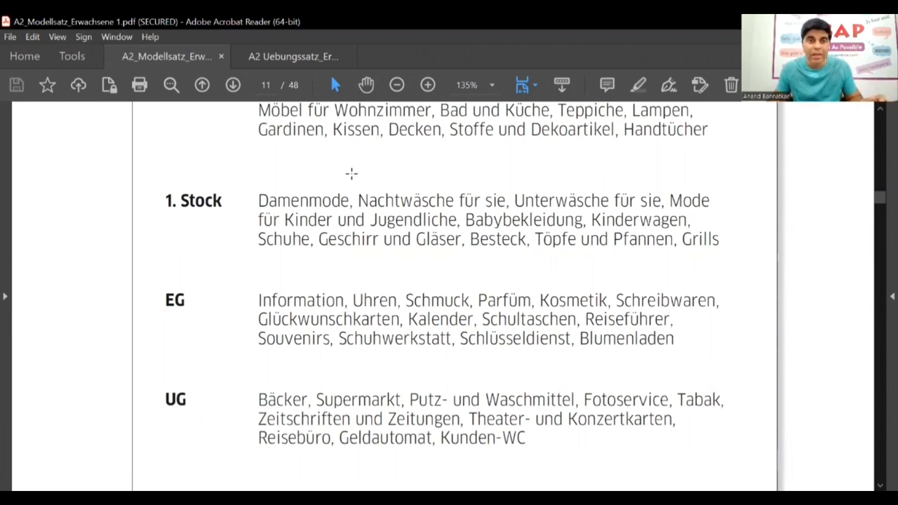
Add a text note '6-c' beside question 6 on the Teil 2 questions page.
click(203, 85)
scroll(348, 390, down, 2)
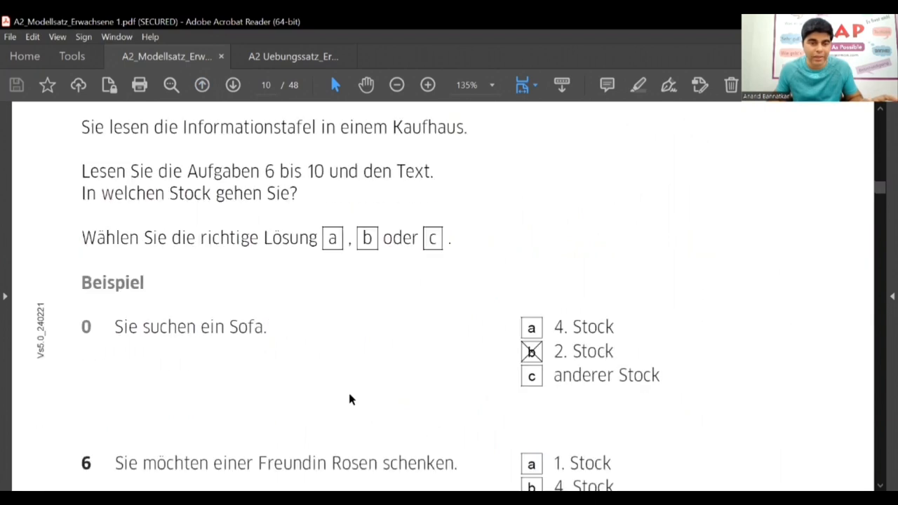
scroll(351, 399, down, 3)
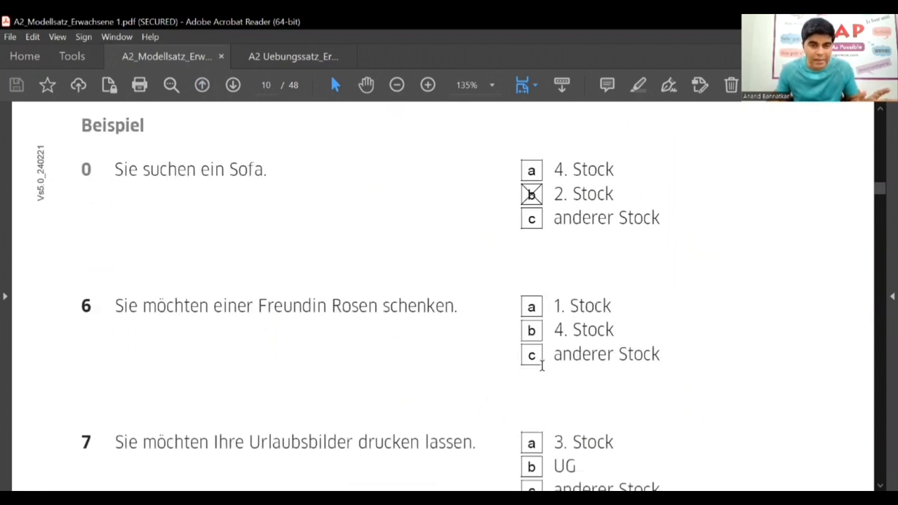
scroll(541, 365, down, 2)
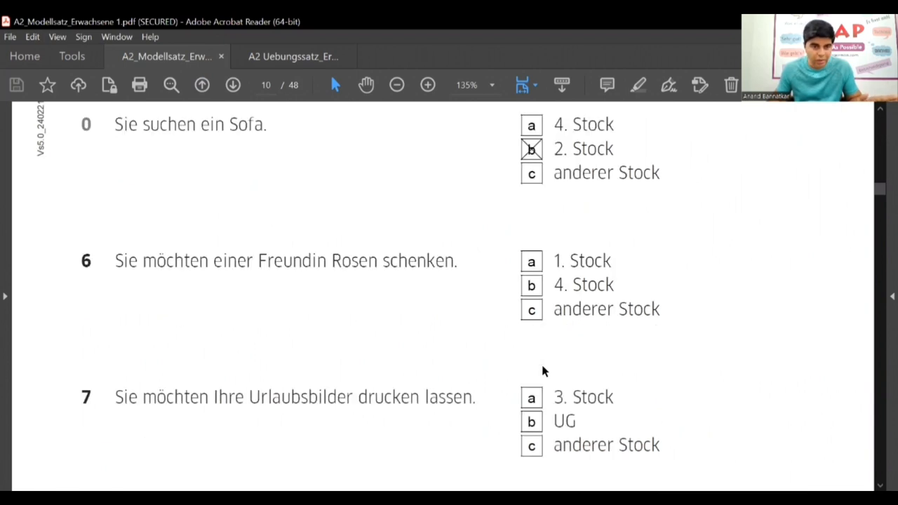
scroll(561, 344, down, 1)
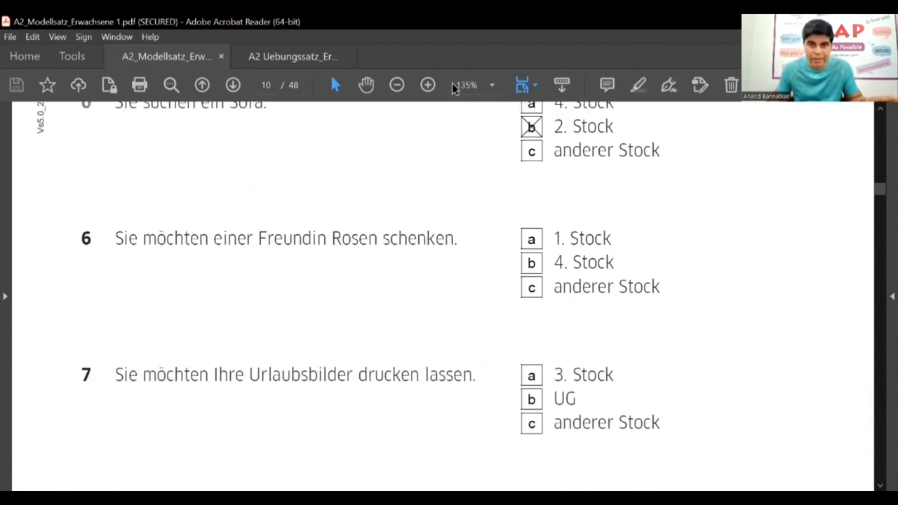
click(771, 239)
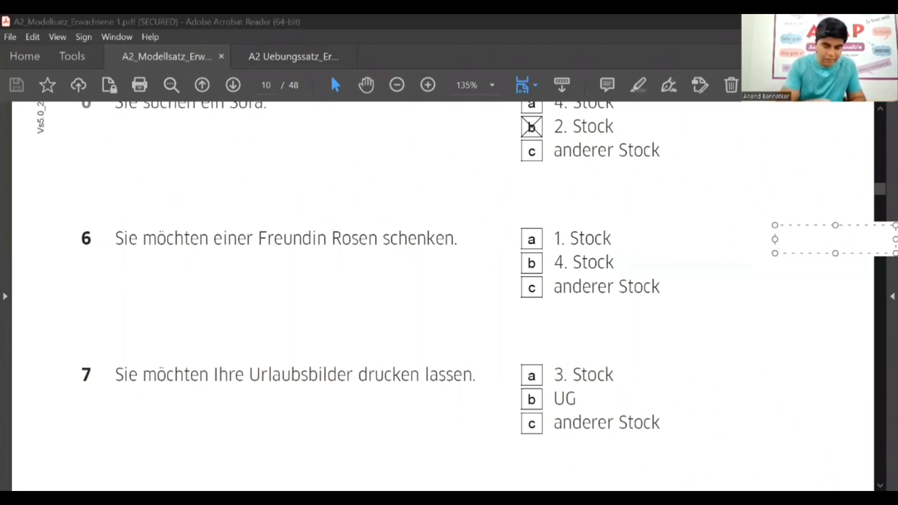
text(6-)
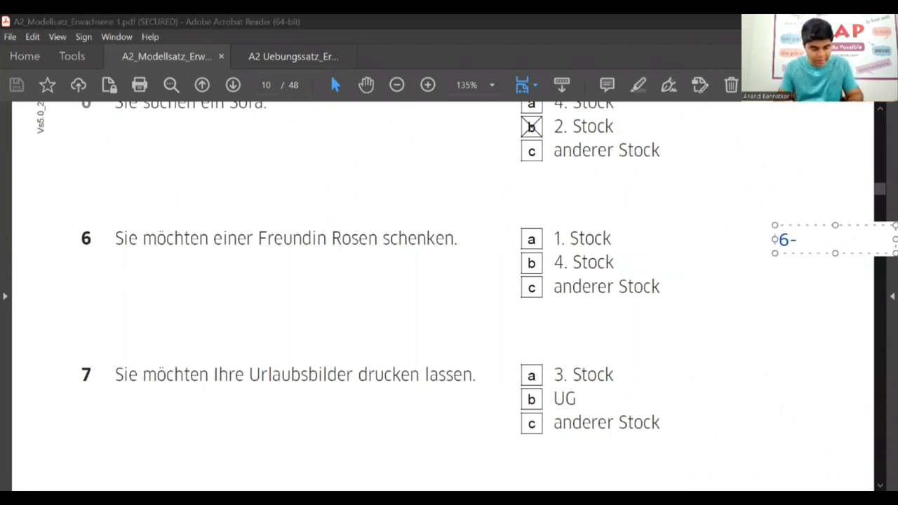
text(c)
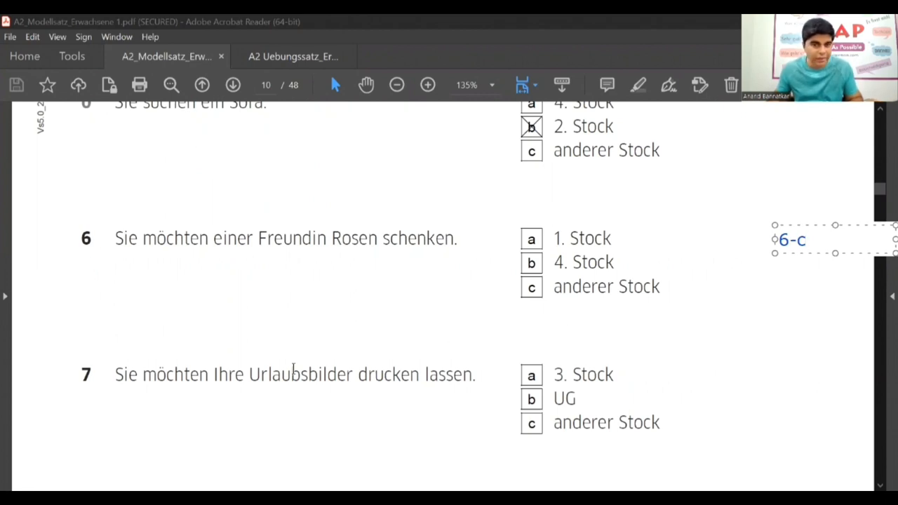
click(180, 403)
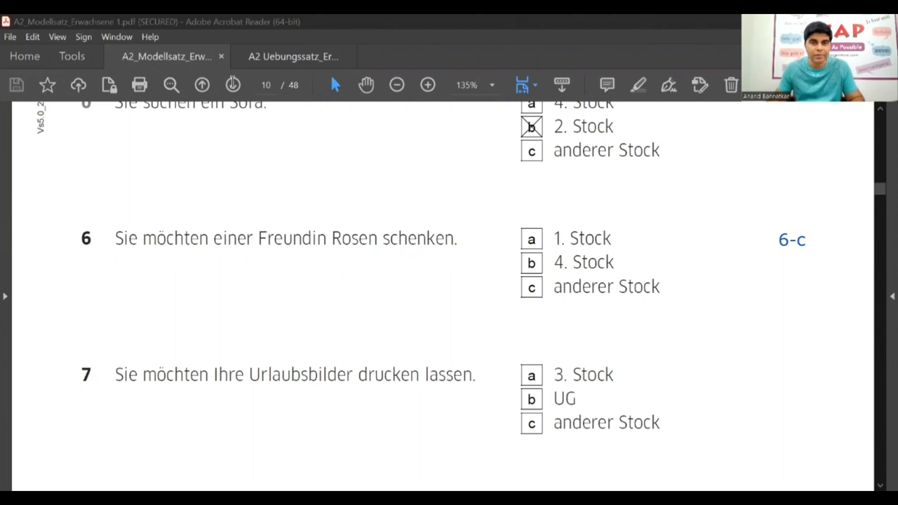
click(232, 84)
scroll(295, 189, down, 2)
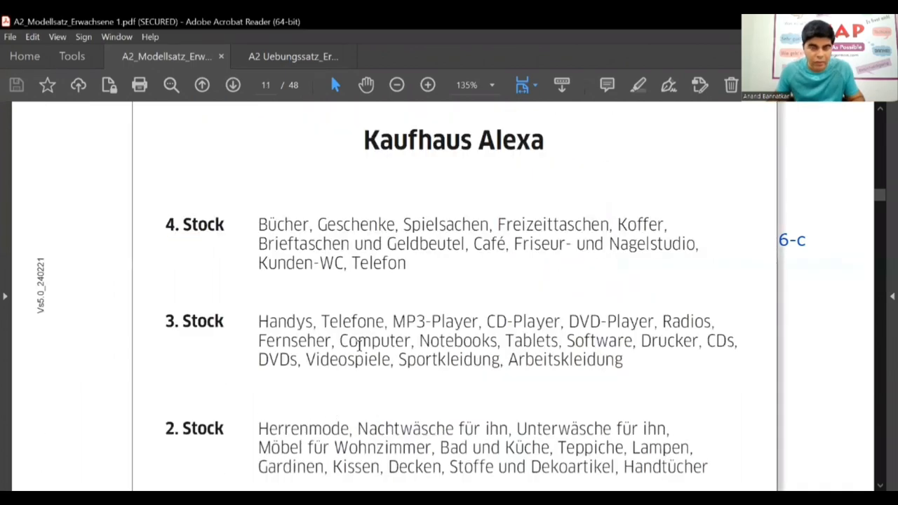
scroll(295, 190, up, 1)
click(202, 84)
scroll(281, 232, down, 2)
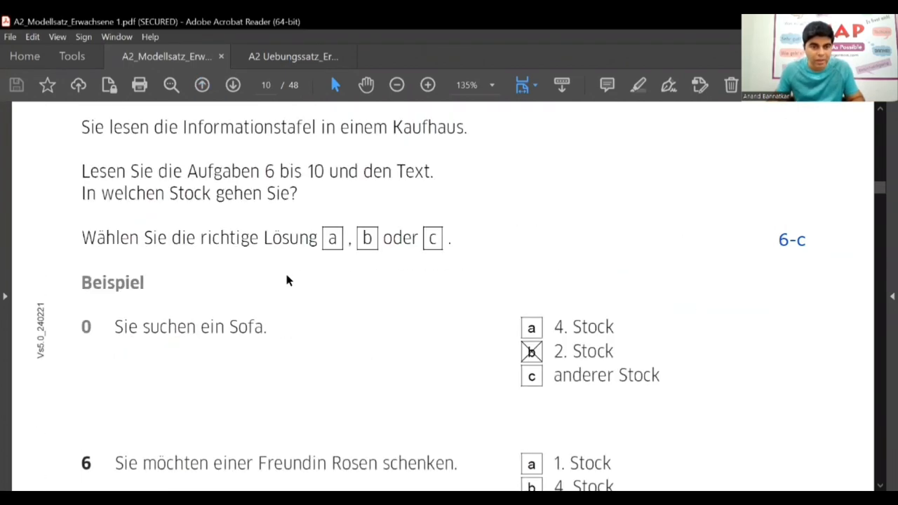
scroll(285, 271, down, 3)
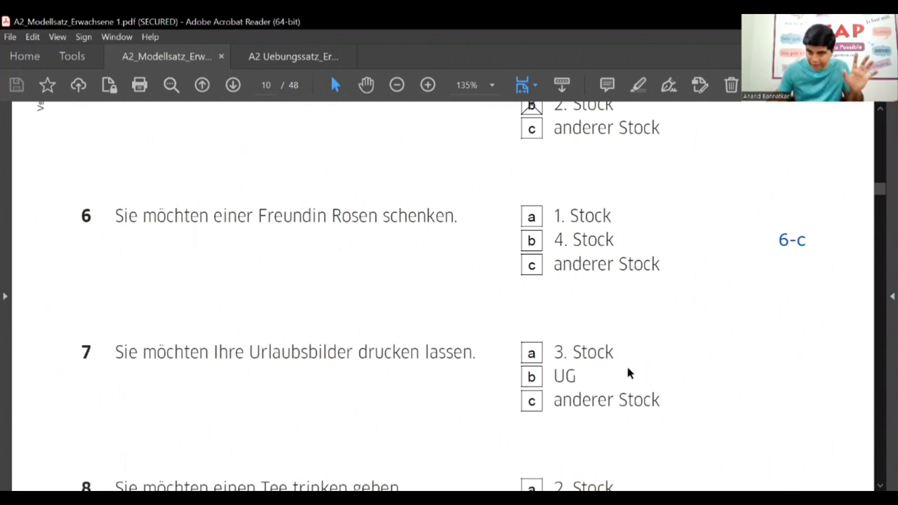
click(233, 85)
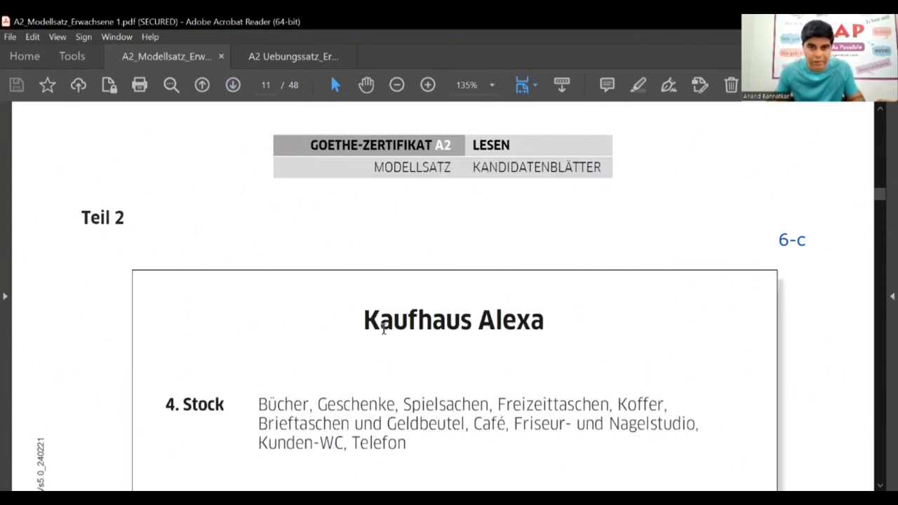
scroll(302, 211, down, 3)
scroll(302, 210, down, 2)
scroll(315, 189, down, 1)
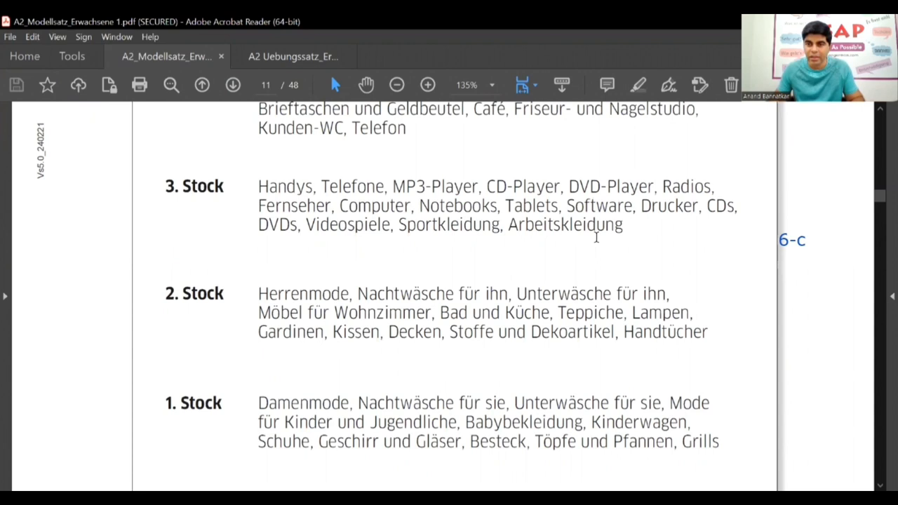
scroll(670, 281, up, 1)
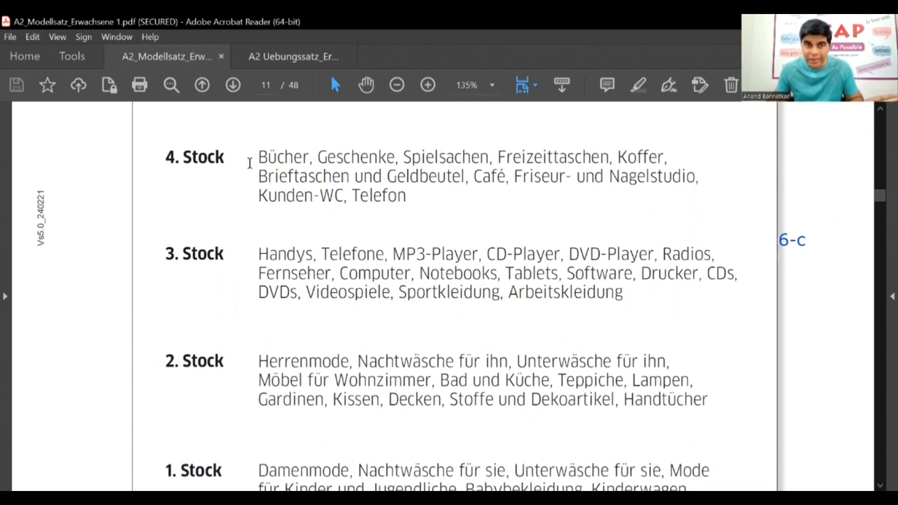
click(201, 85)
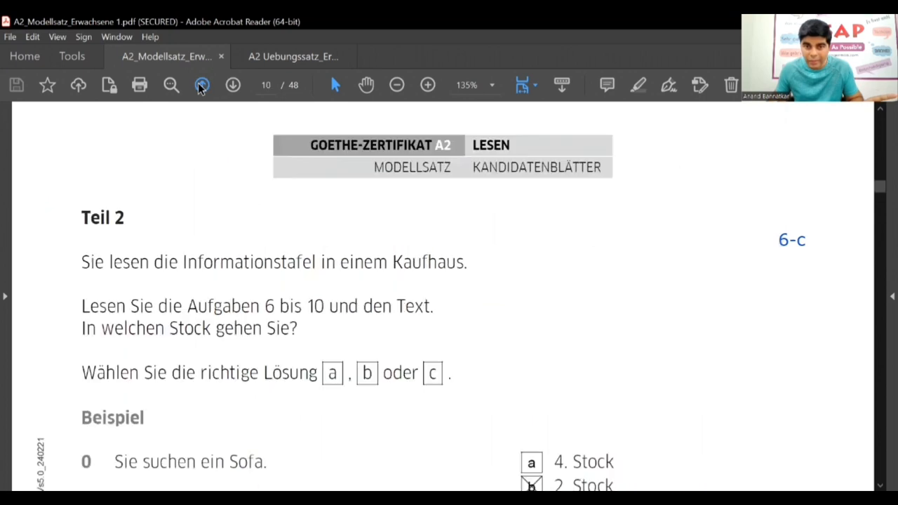
scroll(261, 332, down, 4)
scroll(261, 331, down, 2)
scroll(261, 331, down, 3)
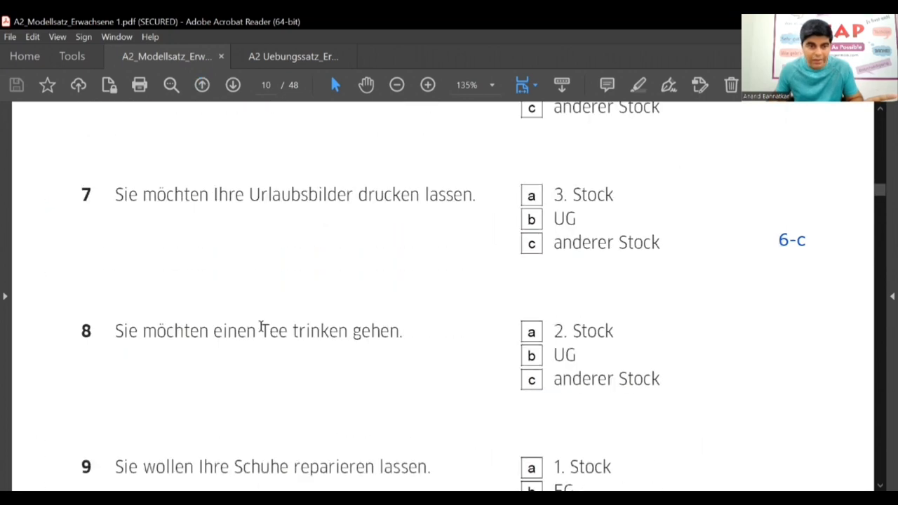
scroll(261, 331, down, 1)
scroll(261, 331, down, 2)
scroll(259, 326, down, 2)
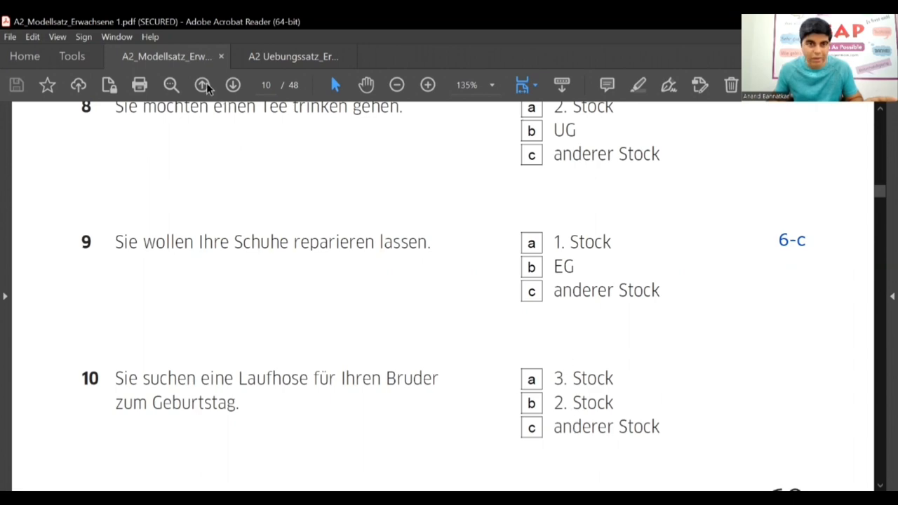
click(233, 85)
scroll(353, 337, down, 3)
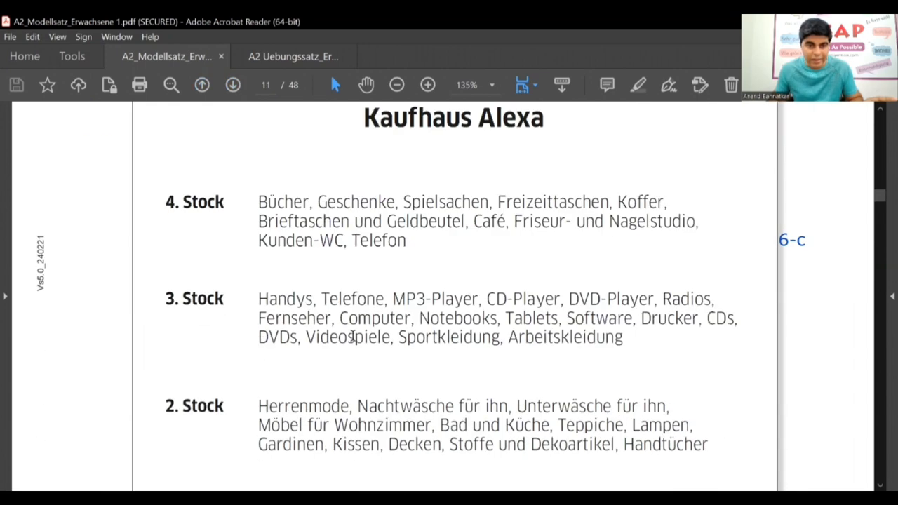
scroll(353, 337, down, 1)
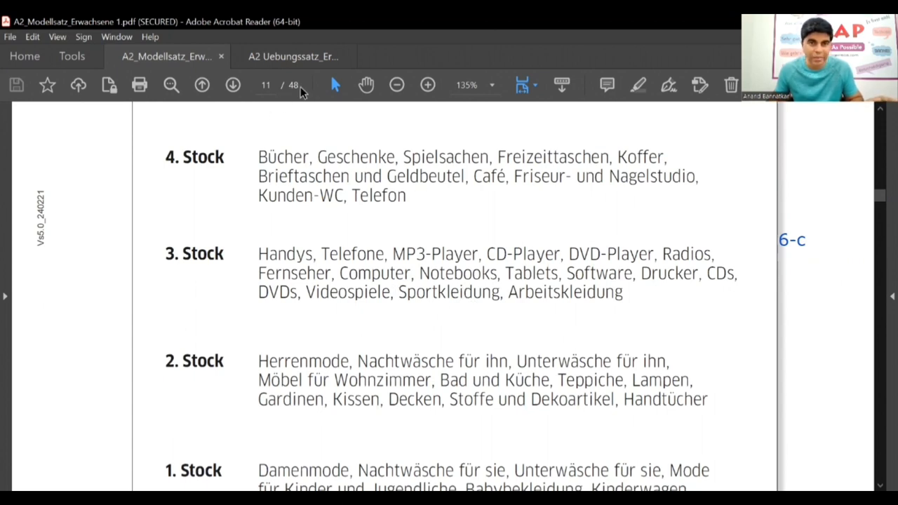
mouse_move(293, 56)
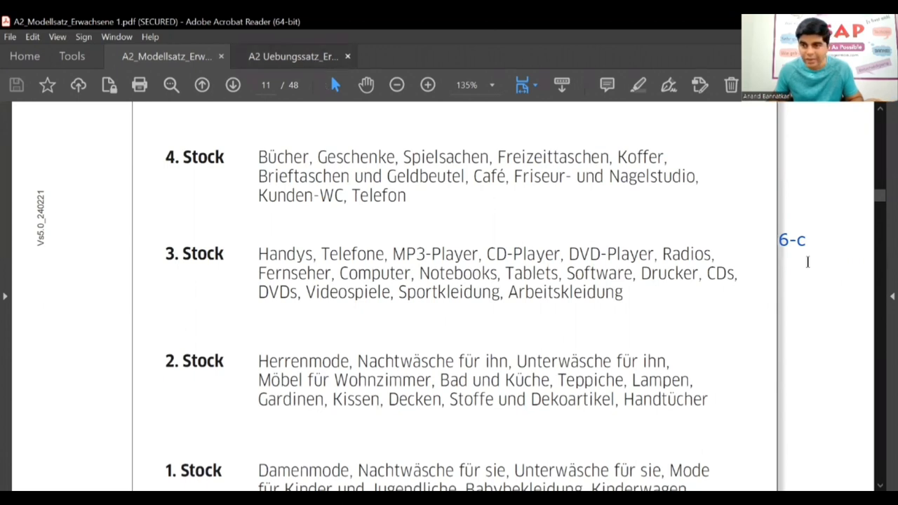
Add a text note '10-a' in the right margin, positioned below the 6-c note.
click(785, 261)
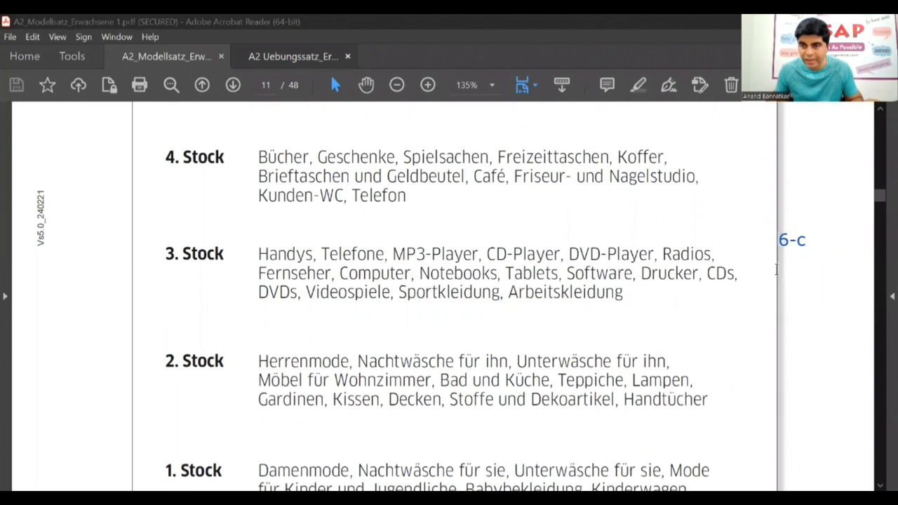
click(777, 269)
text(10)
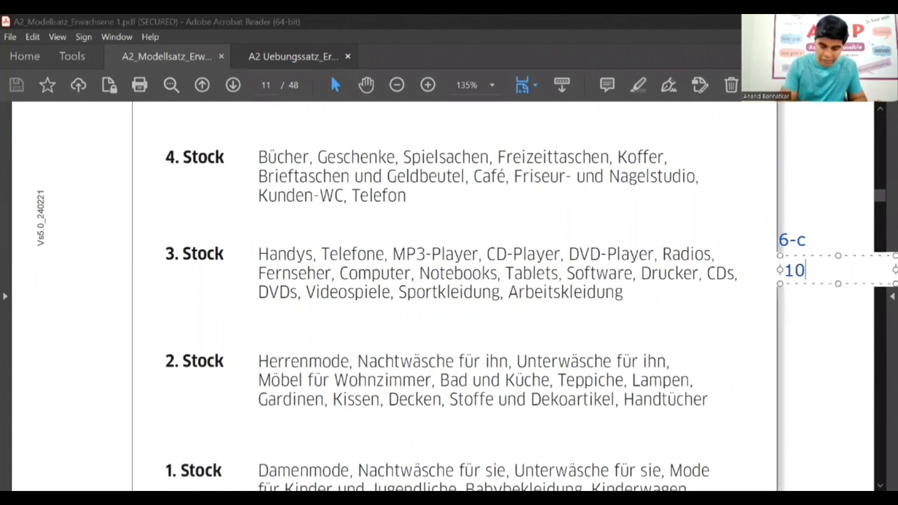
text(-)
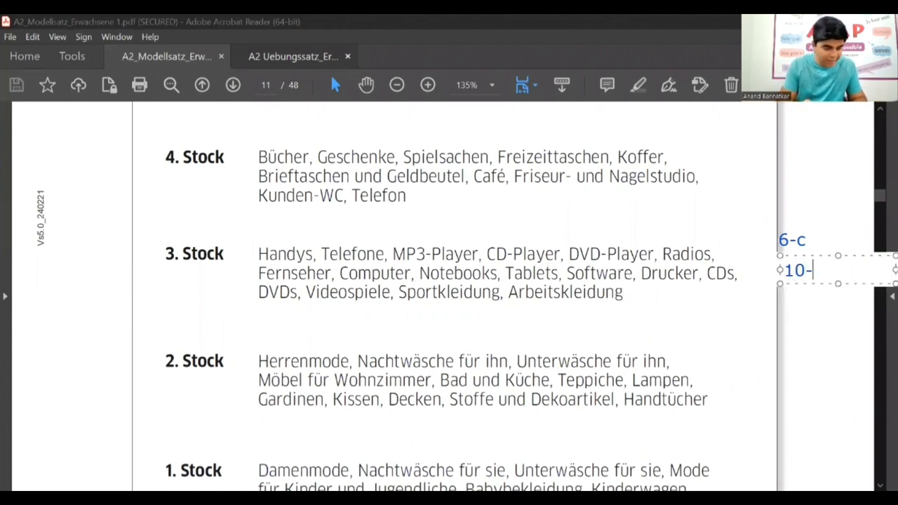
text(a)
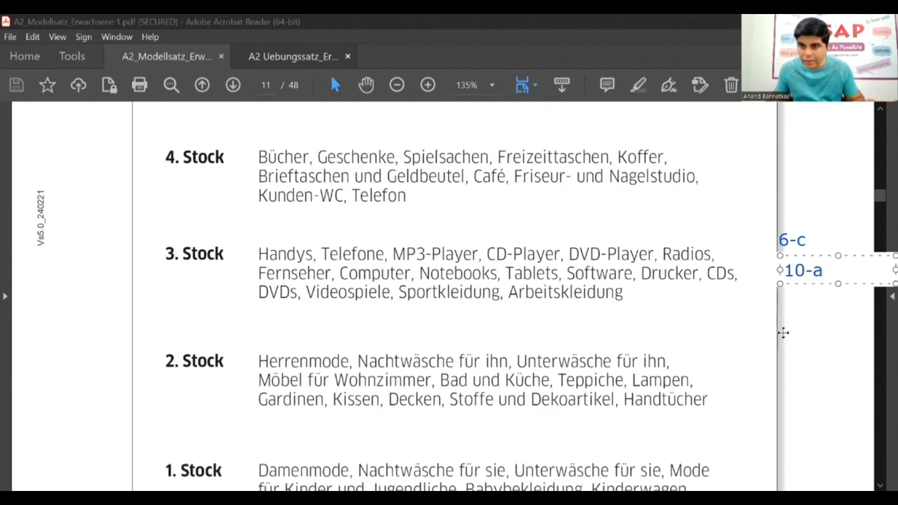
drag(786, 335, 789, 344)
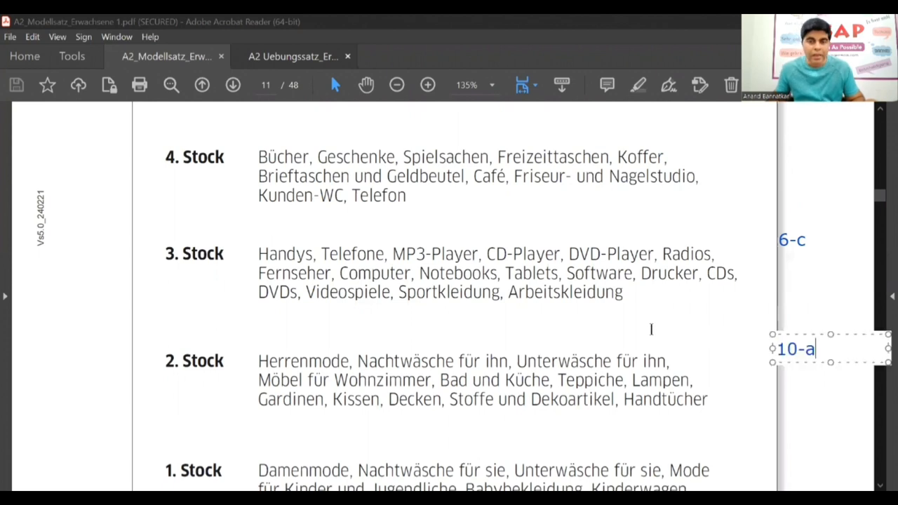
click(438, 309)
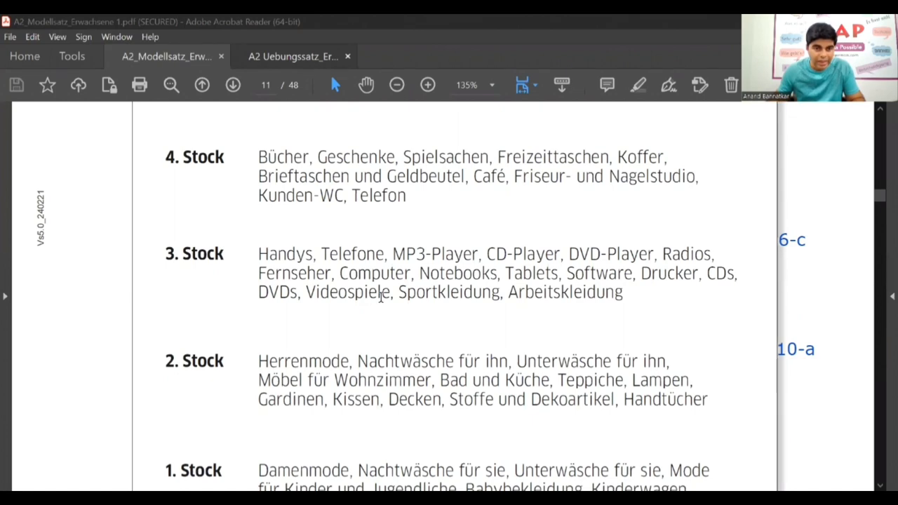
scroll(381, 298, down, 3)
scroll(381, 297, down, 2)
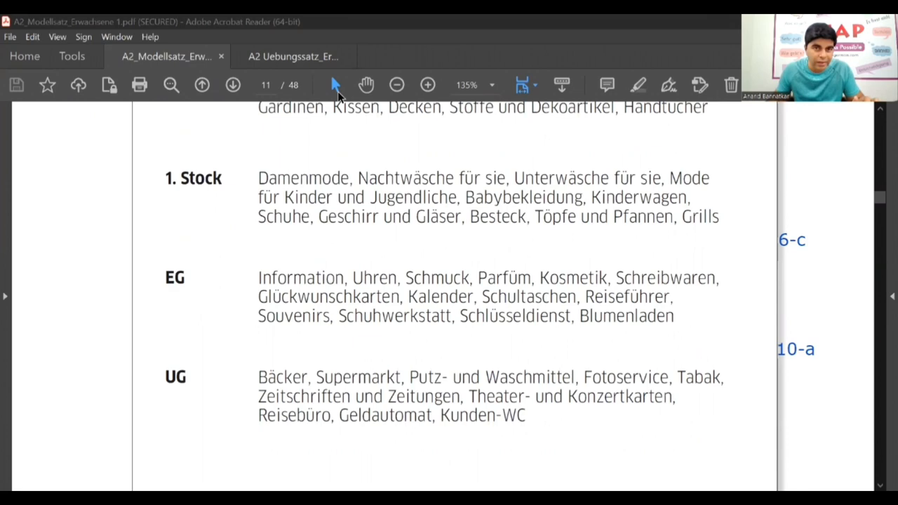
Return to page 10 showing questions 8 and 9 with the 6-c and 10-a notes.
click(202, 85)
scroll(271, 341, down, 5)
scroll(270, 341, down, 5)
scroll(270, 341, down, 3)
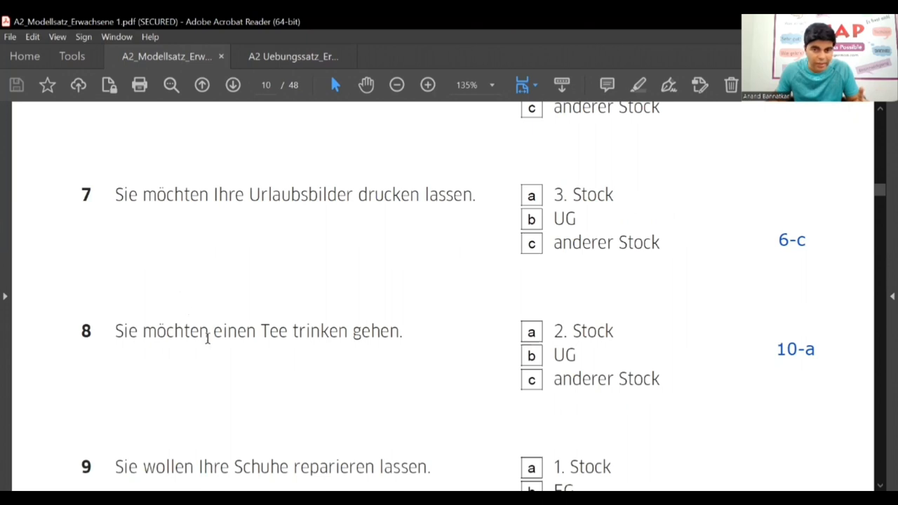
scroll(249, 228, down, 2)
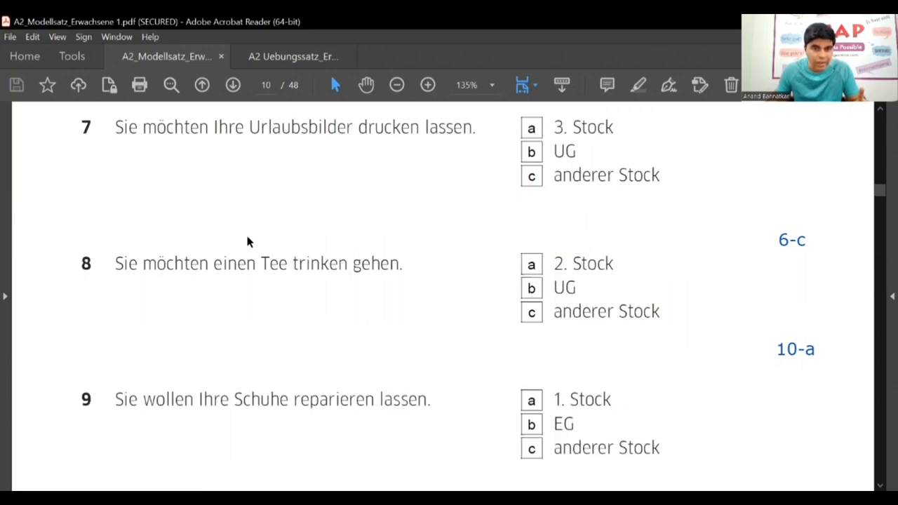
scroll(351, 316, down, 1)
scroll(546, 438, down, 1)
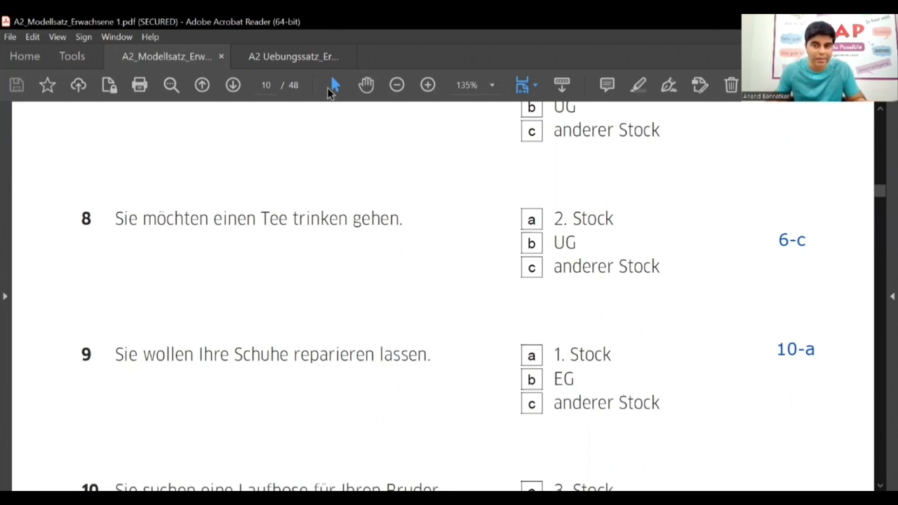
Add a text note '9-b' in the margin beside question 9, above 10-a.
click(771, 320)
text(9)
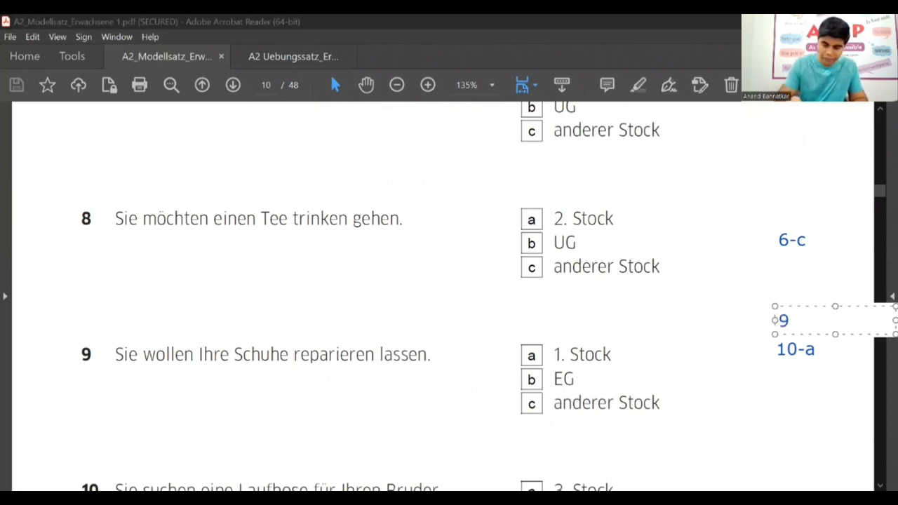
text(-b)
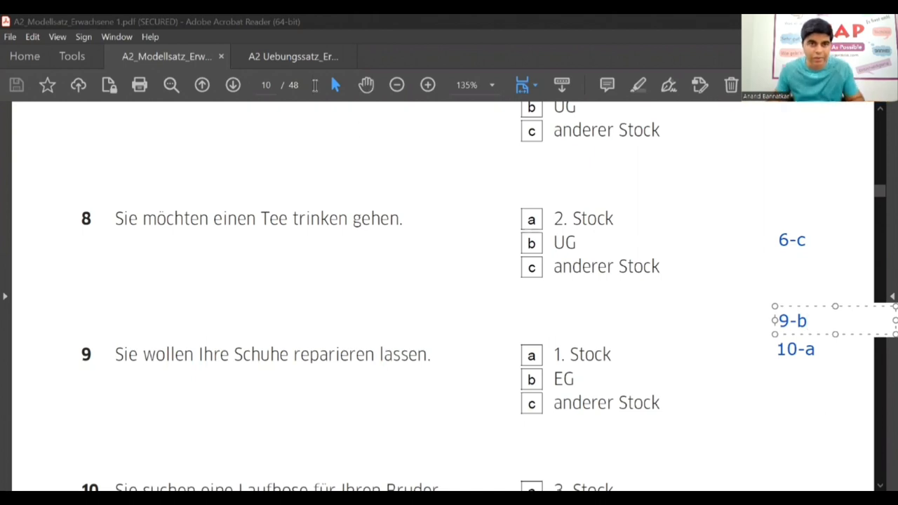
click(453, 337)
scroll(453, 336, down, 5)
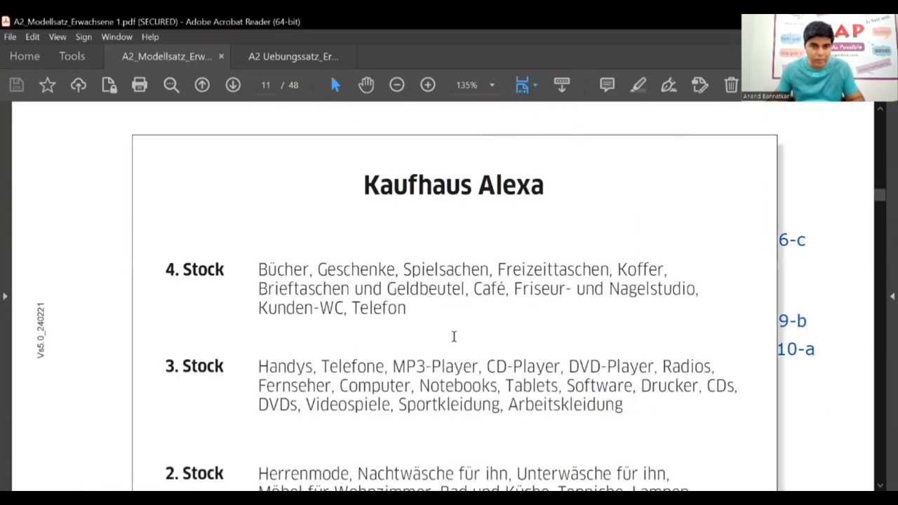
scroll(453, 337, down, 3)
scroll(453, 337, down, 4)
scroll(453, 336, down, 1)
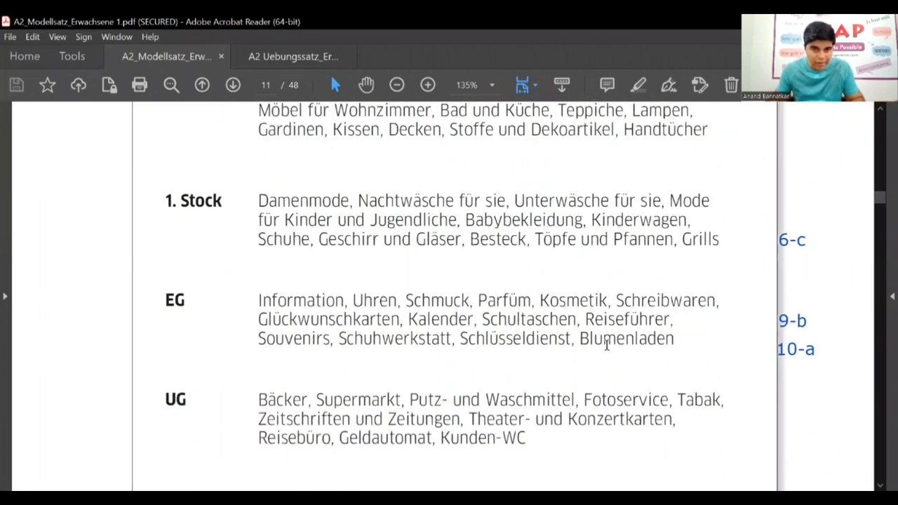
scroll(607, 345, down, 1)
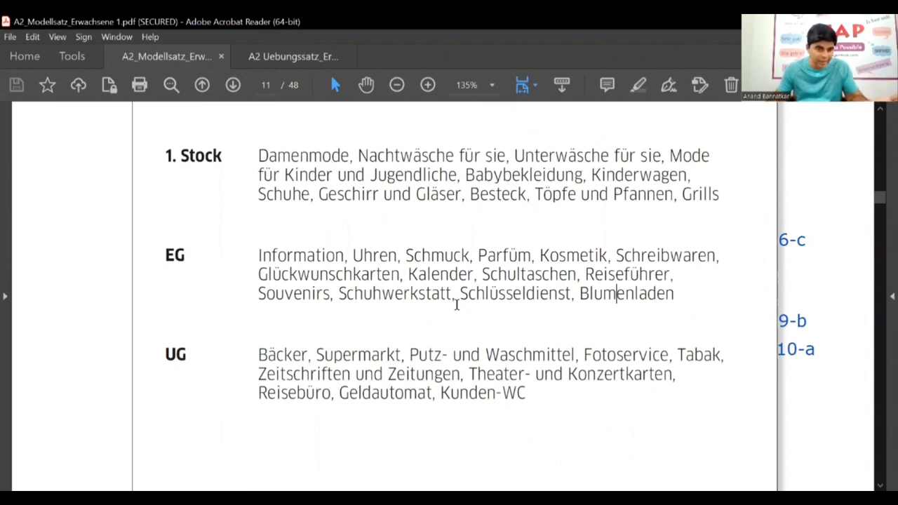
click(202, 85)
scroll(285, 336, down, 4)
scroll(297, 323, down, 4)
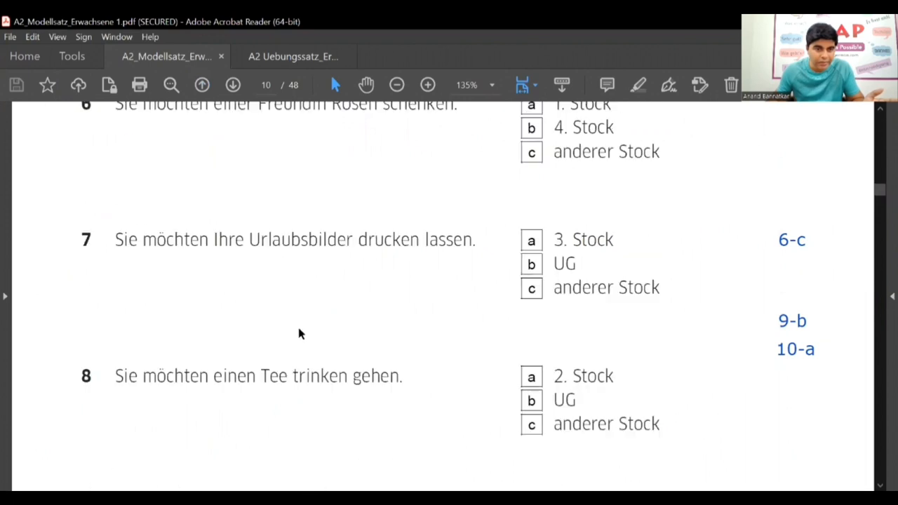
scroll(296, 323, down, 2)
scroll(297, 330, down, 1)
scroll(297, 330, up, 1)
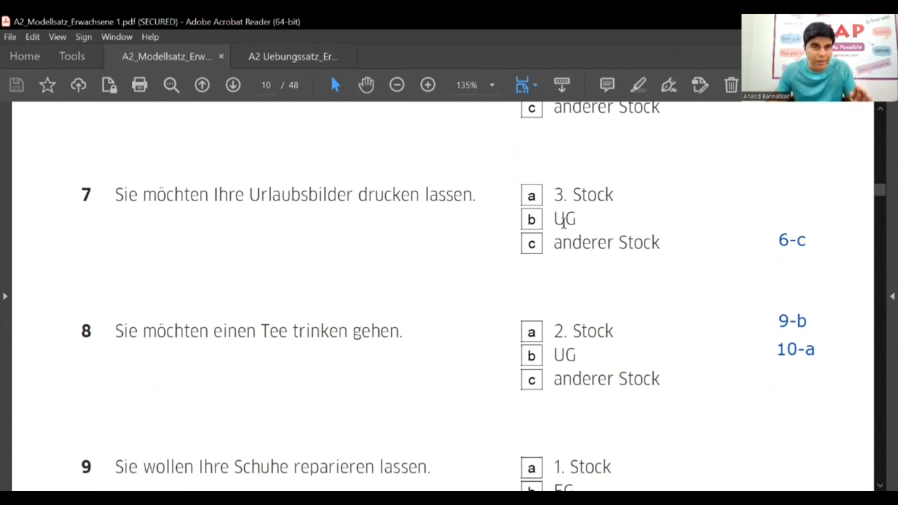
click(233, 85)
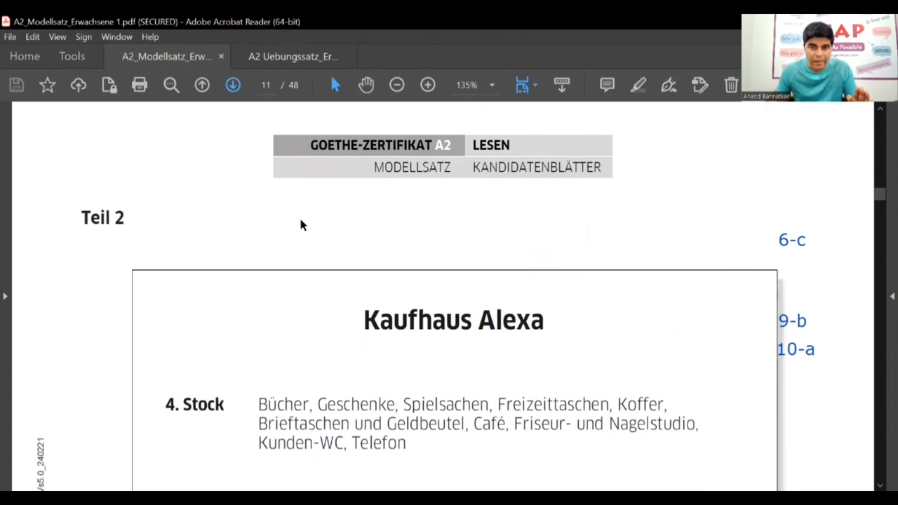
scroll(358, 354, down, 3)
scroll(358, 354, down, 2)
scroll(358, 355, down, 4)
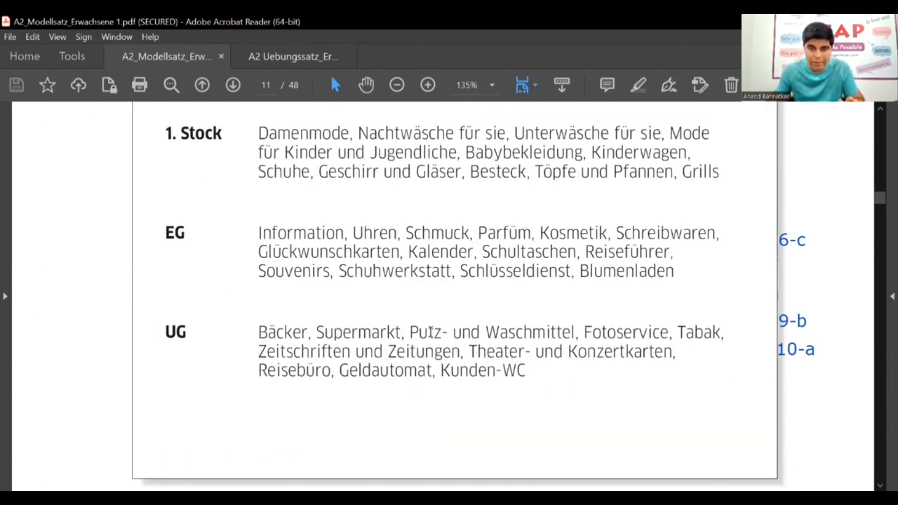
drag(583, 332, 672, 332)
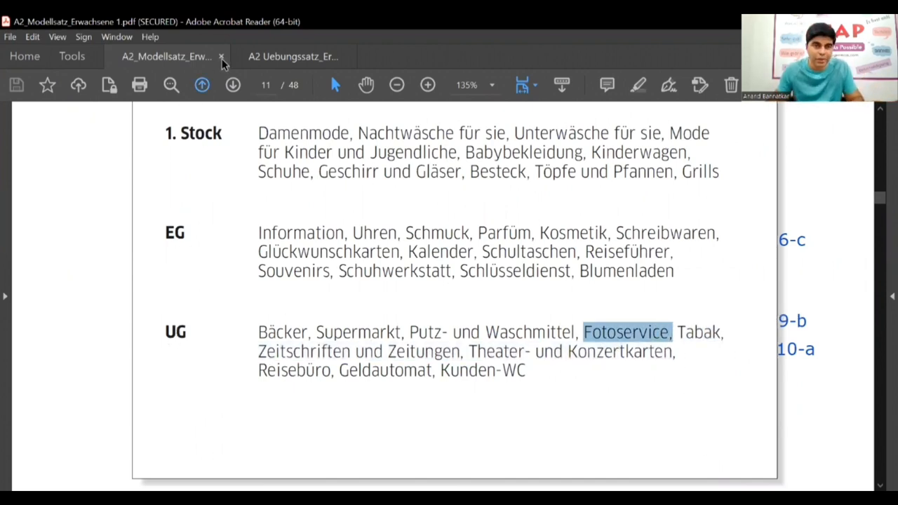
click(201, 86)
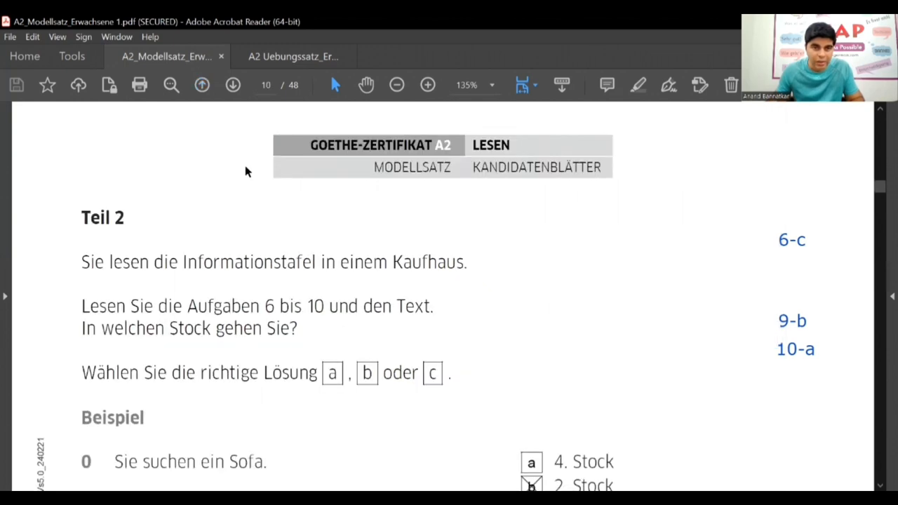
scroll(288, 305, down, 2)
scroll(291, 309, down, 3)
scroll(294, 314, down, 3)
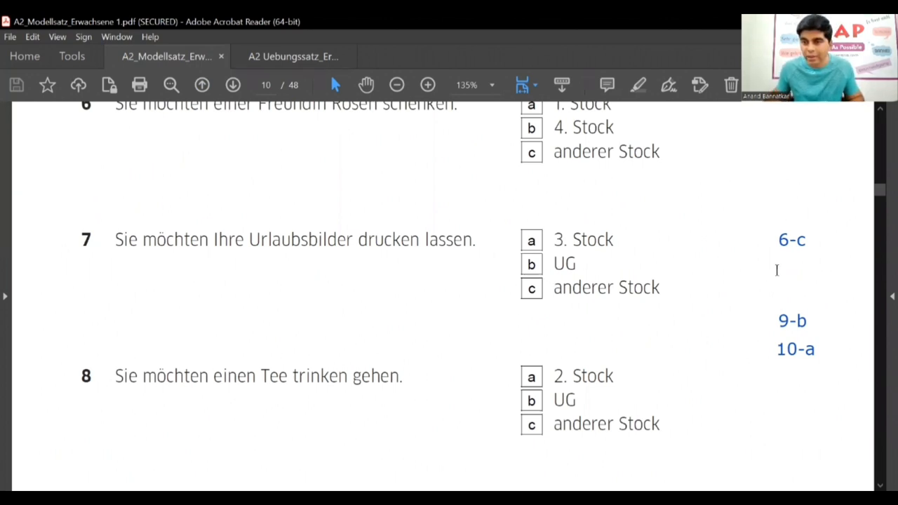
Add a text note '7-b' in the margin between 6-c and 9-b.
click(776, 270)
text(7)
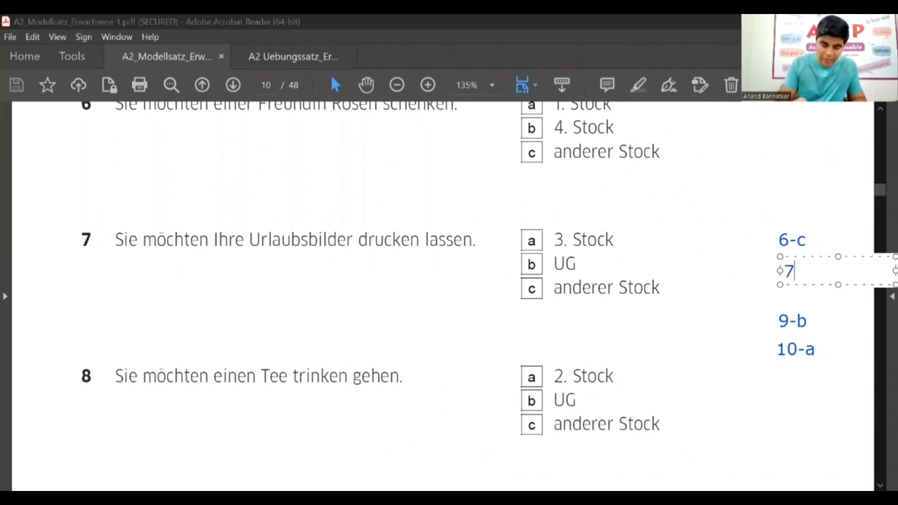
text(-b)
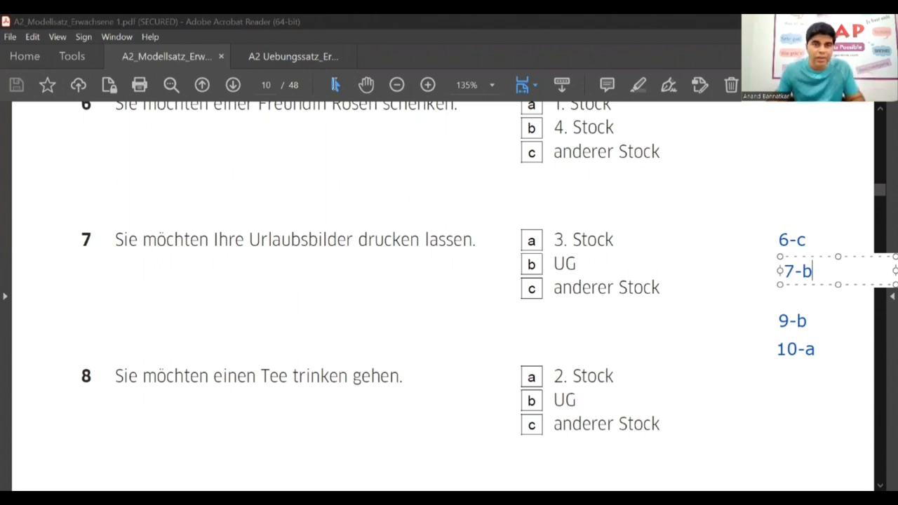
click(284, 281)
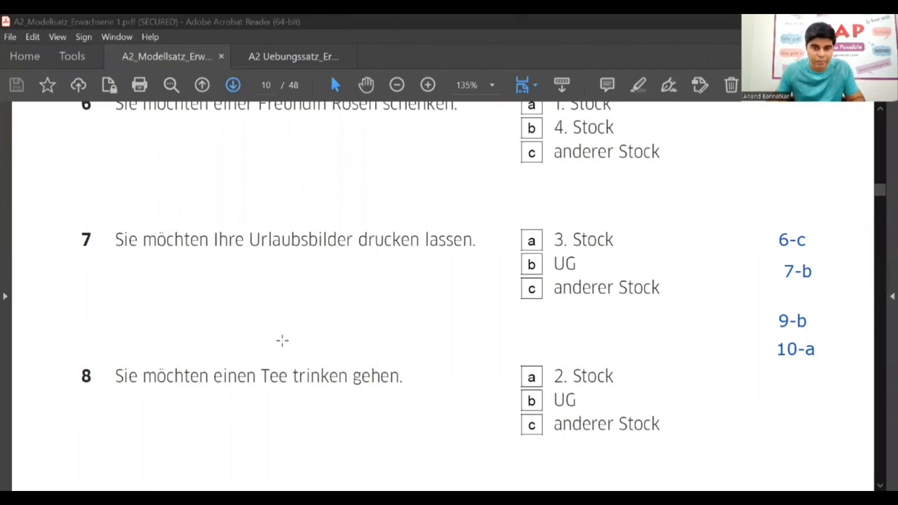
scroll(281, 340, down, 5)
scroll(281, 340, down, 3)
scroll(281, 341, down, 1)
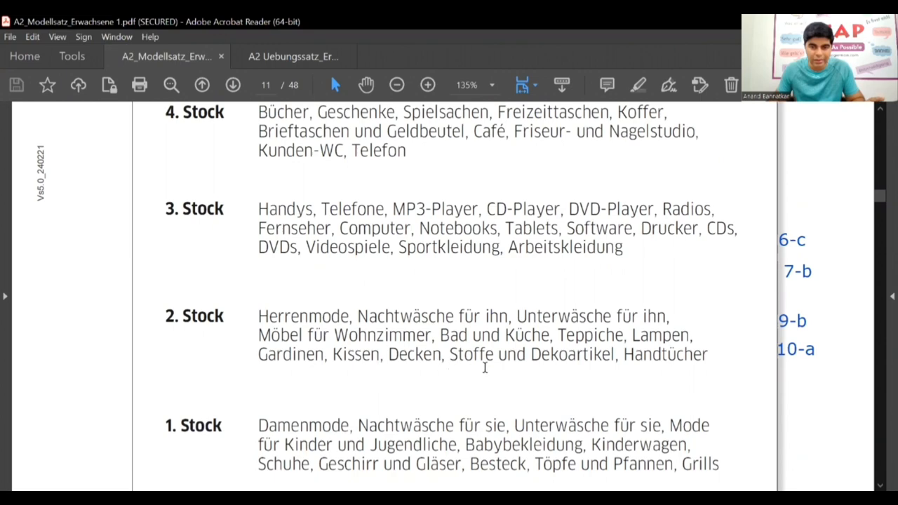
scroll(385, 357, down, 3)
scroll(385, 357, down, 3)
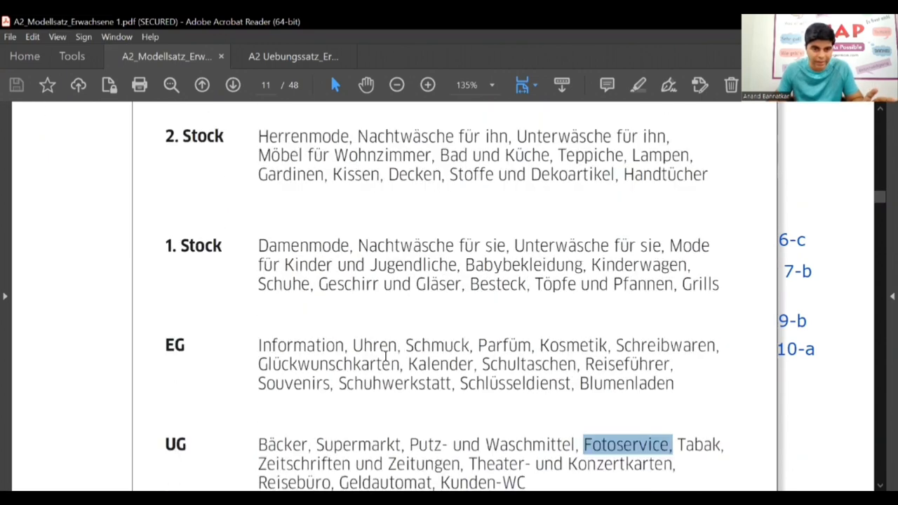
scroll(385, 356, down, 2)
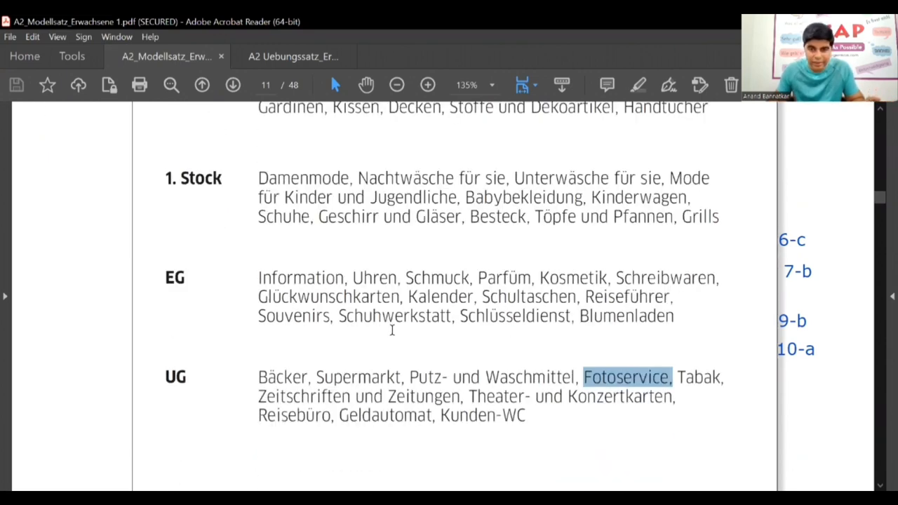
click(610, 379)
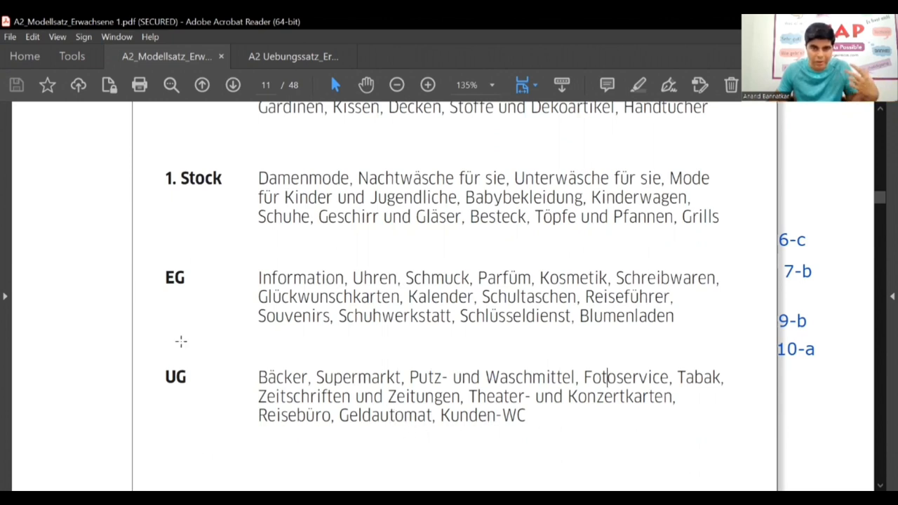
click(202, 85)
scroll(259, 354, down, 4)
scroll(257, 347, down, 3)
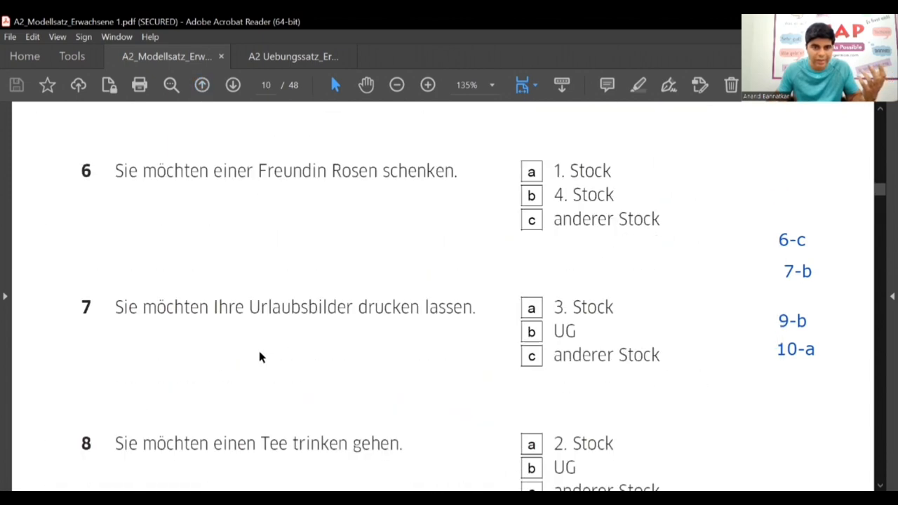
scroll(257, 347, down, 2)
scroll(253, 329, up, 3)
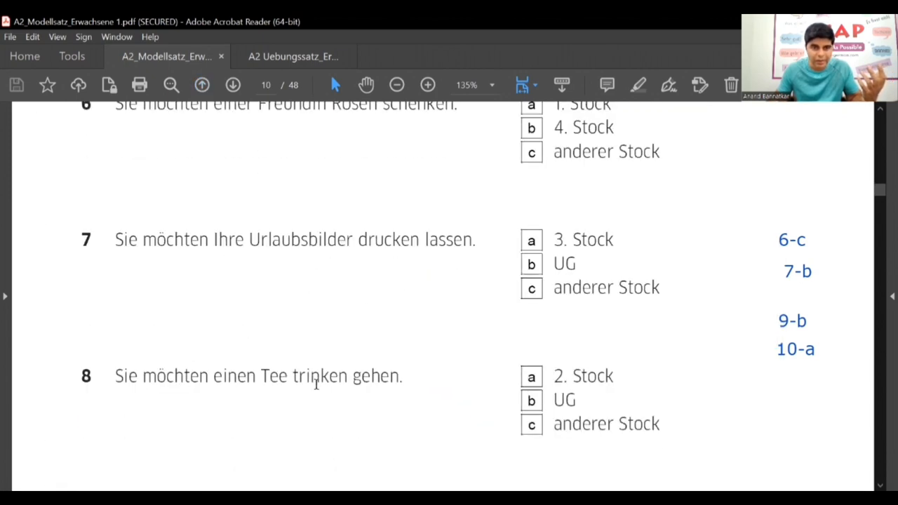
scroll(316, 379, down, 1)
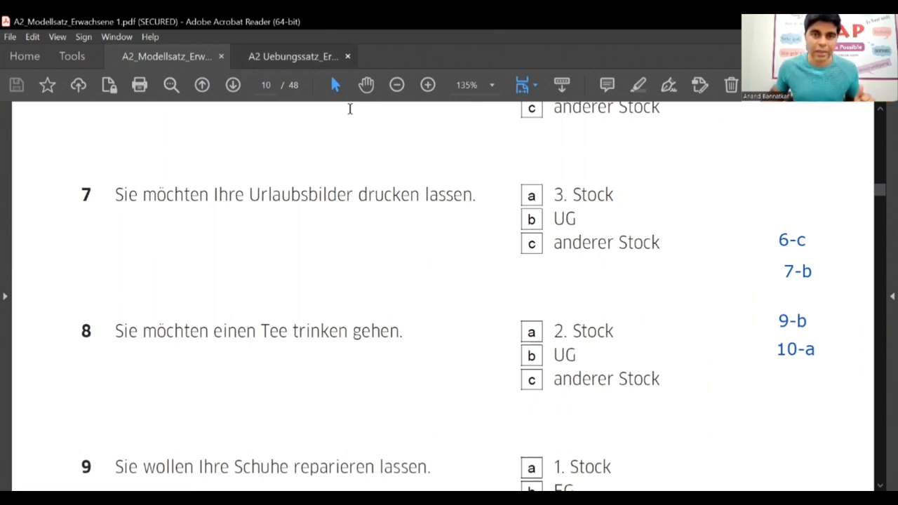
Add a text note '8-c' between 7-b and 9-b and discard the stray empty text box.
click(775, 297)
text(8-)
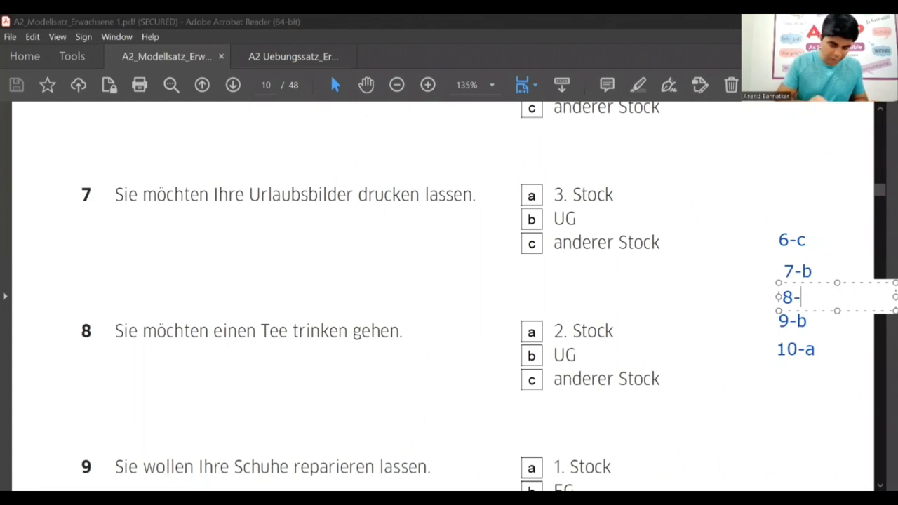
text(c)
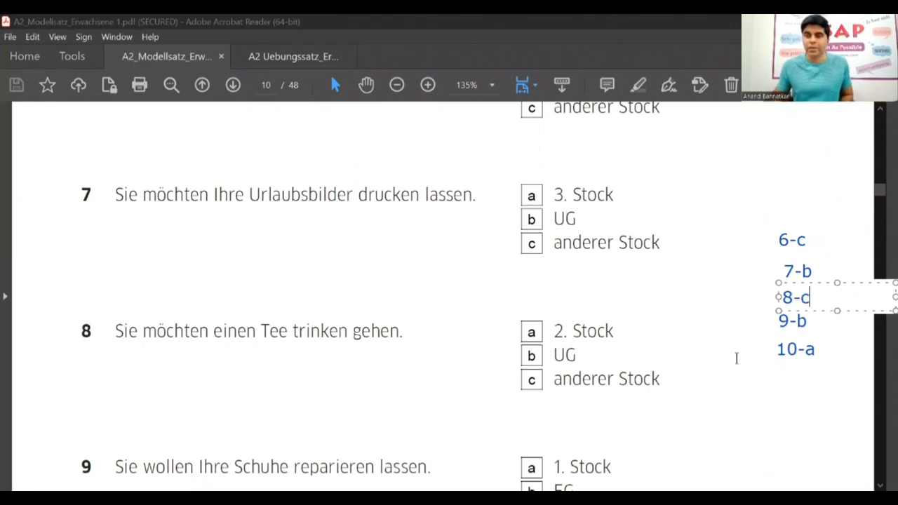
click(263, 116)
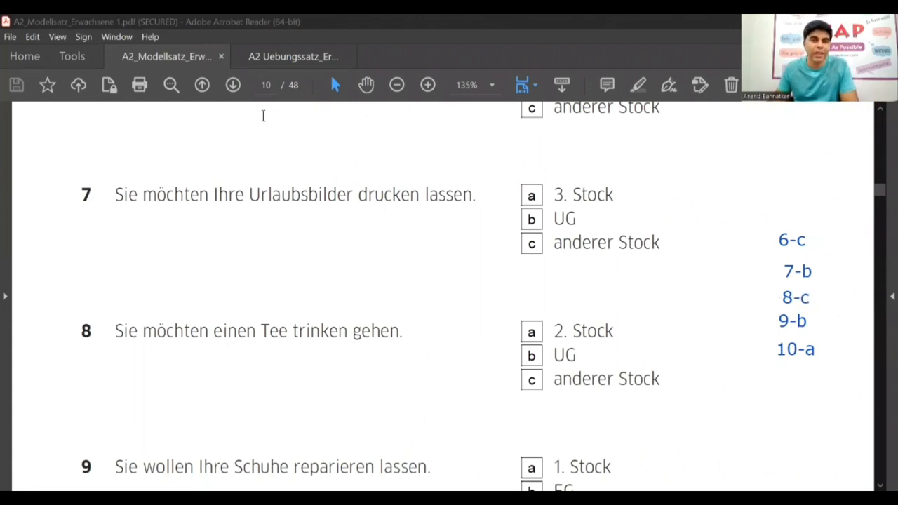
click(263, 83)
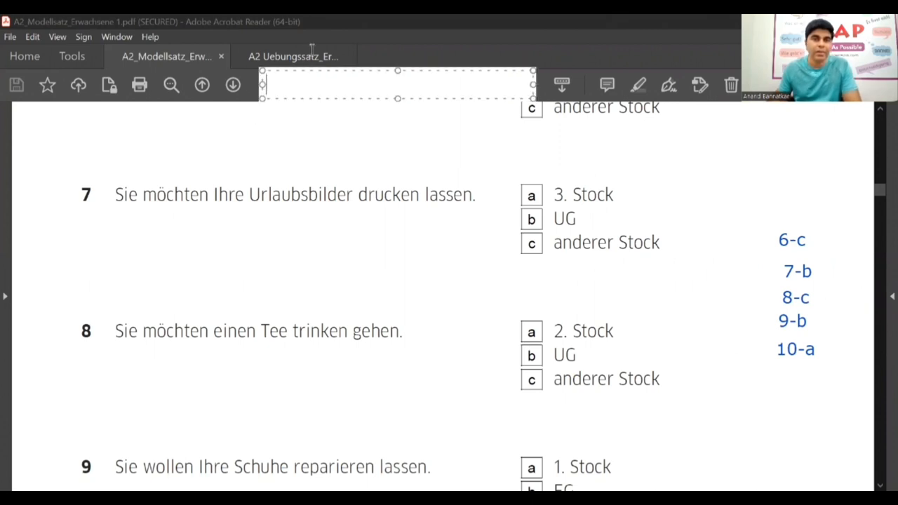
key(Escape)
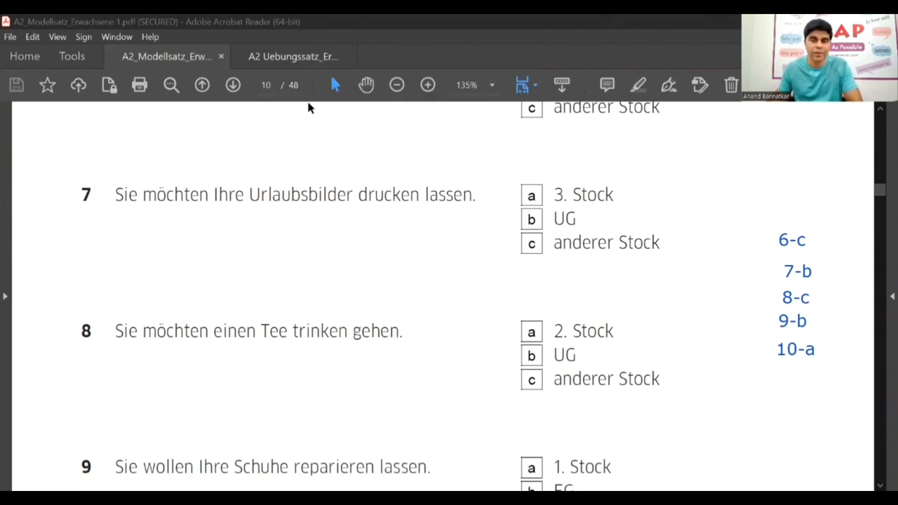
click(266, 85)
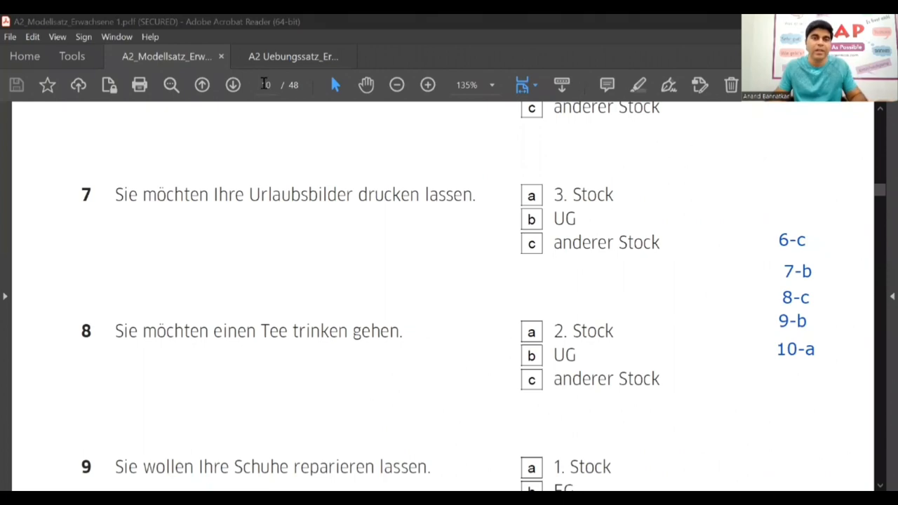
text(1134)
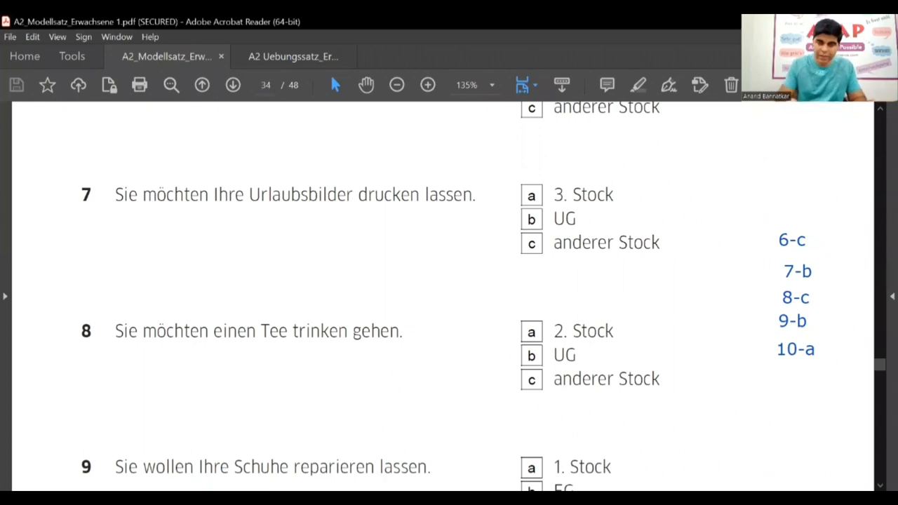
key(Return)
scroll(361, 167, down, 2)
scroll(361, 167, down, 2)
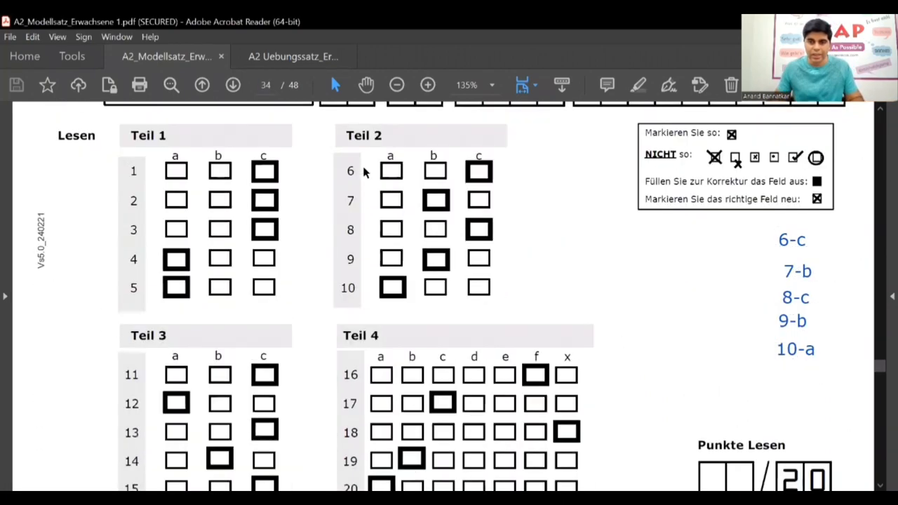
scroll(374, 166, down, 1)
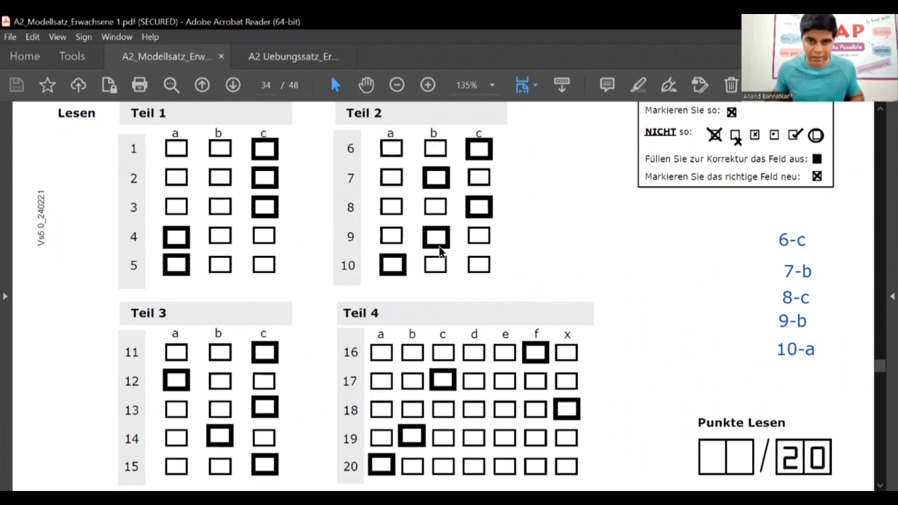
click(265, 85)
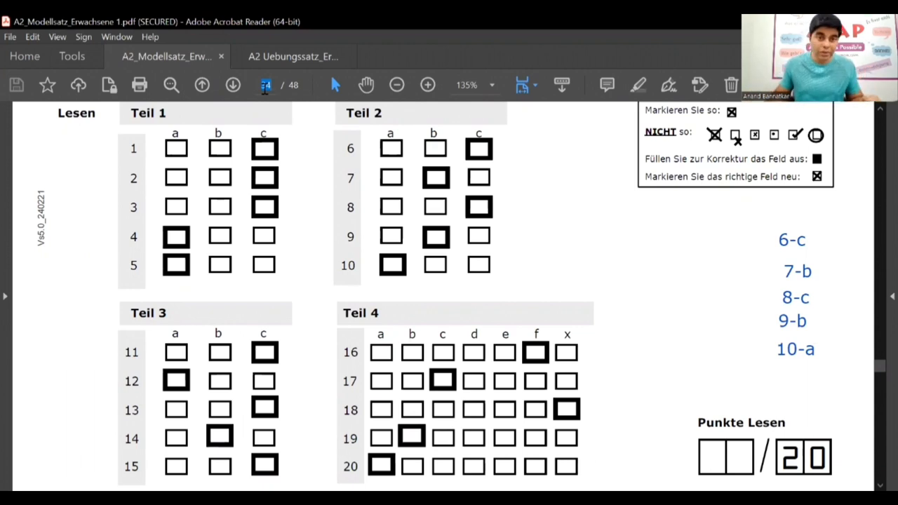
Switch to the A2 Übungssatz document and reach its Teil 2 questions on page 10.
click(293, 56)
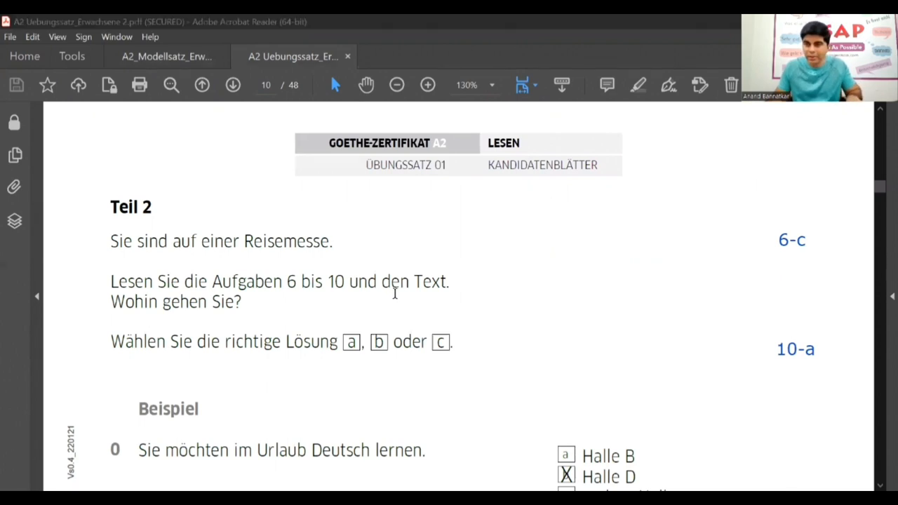
scroll(392, 234, down, 3)
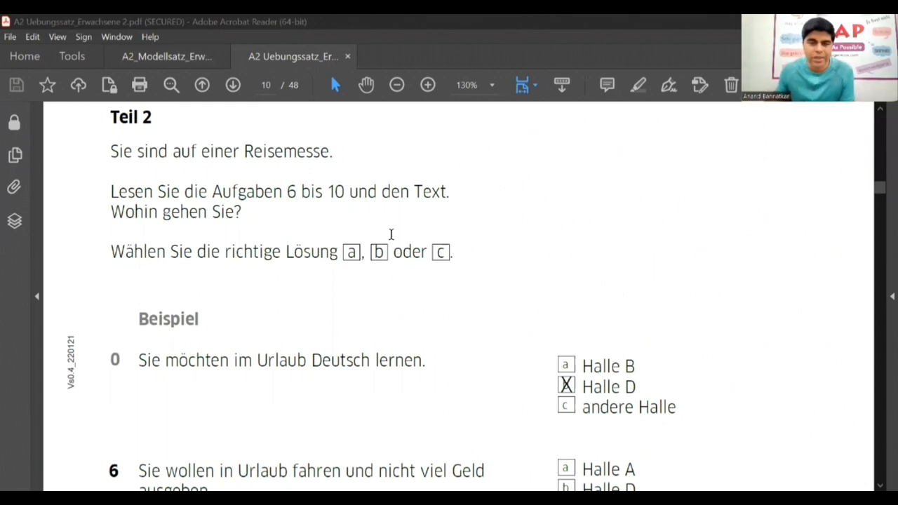
scroll(375, 270, down, 2)
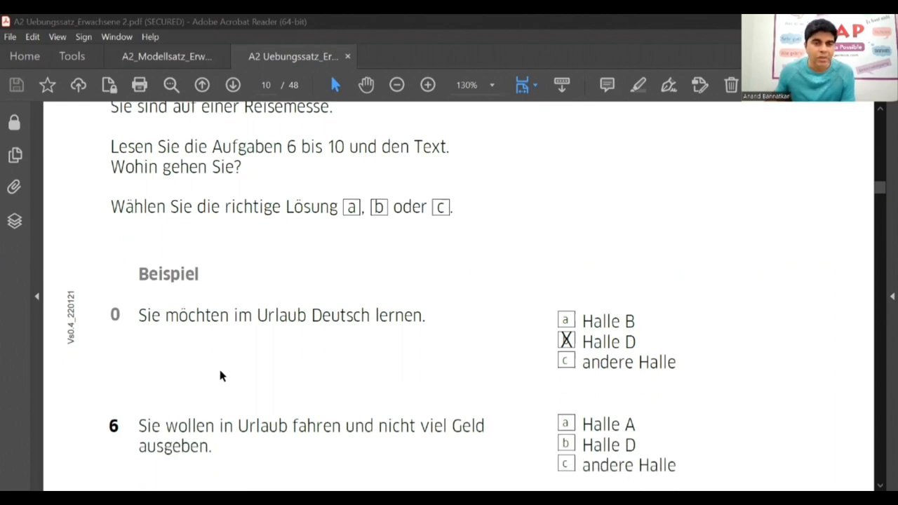
scroll(200, 254, up, 2)
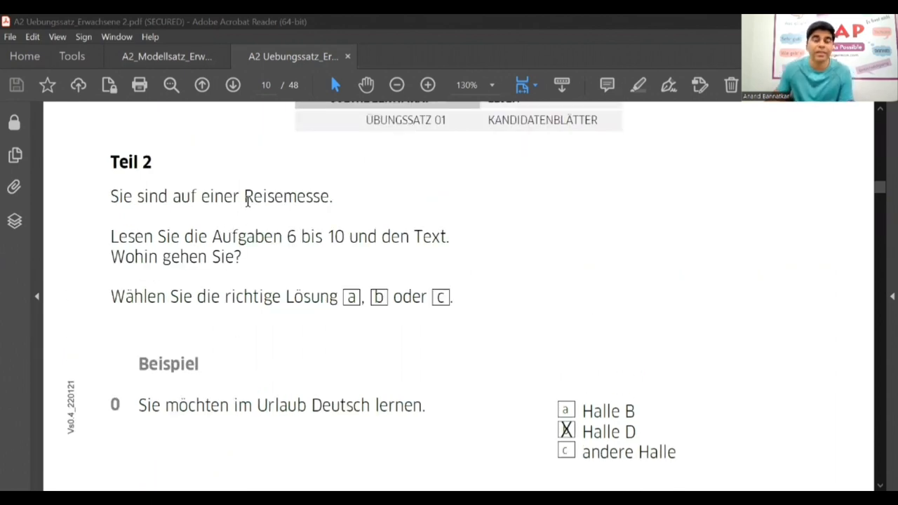
scroll(247, 201, down, 5)
scroll(309, 254, down, 4)
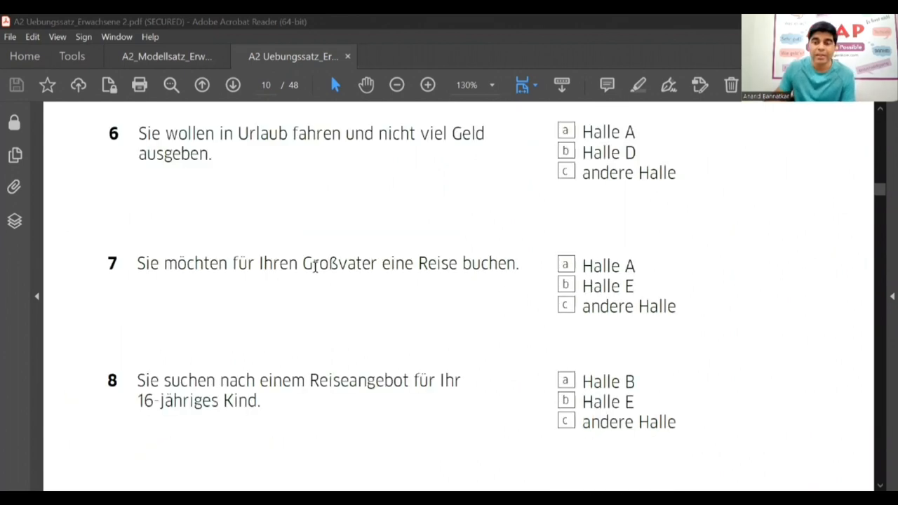
scroll(315, 267, up, 2)
scroll(512, 266, up, 1)
scroll(597, 225, up, 1)
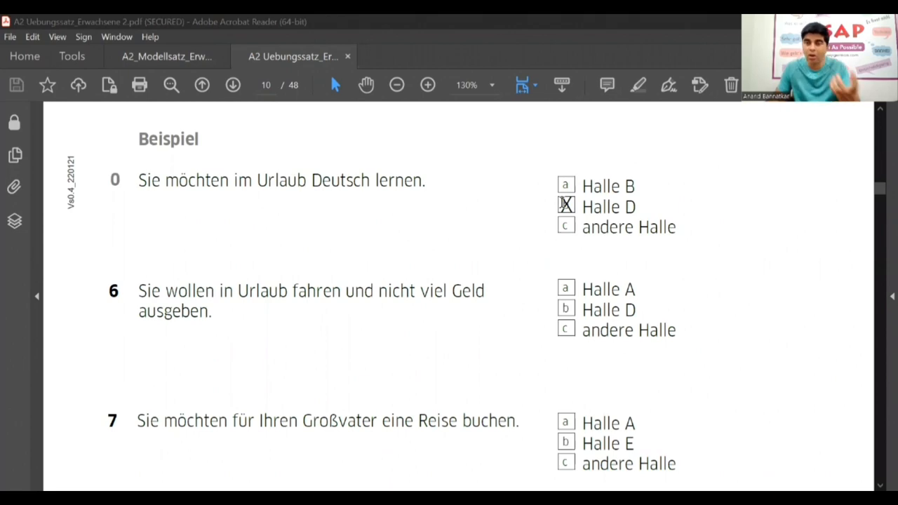
scroll(630, 294, down, 3)
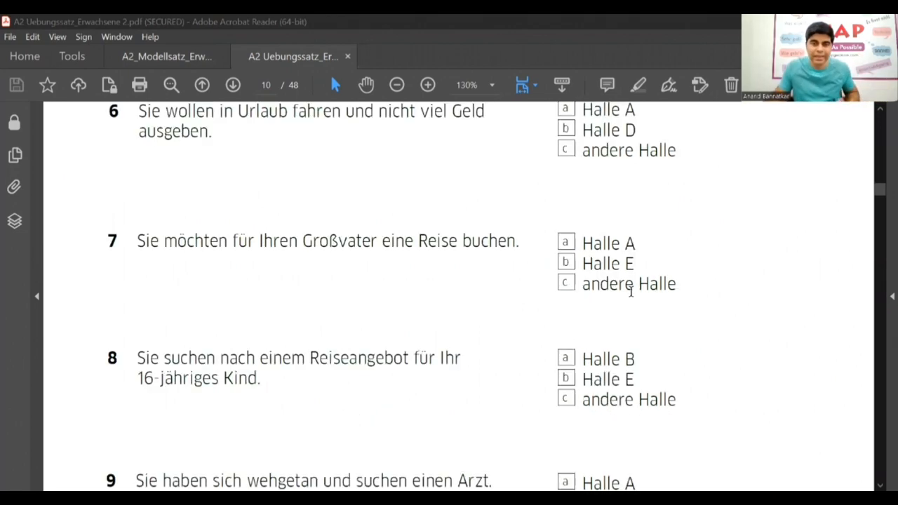
scroll(631, 294, down, 3)
scroll(630, 305, down, 3)
scroll(630, 304, down, 2)
scroll(628, 304, down, 2)
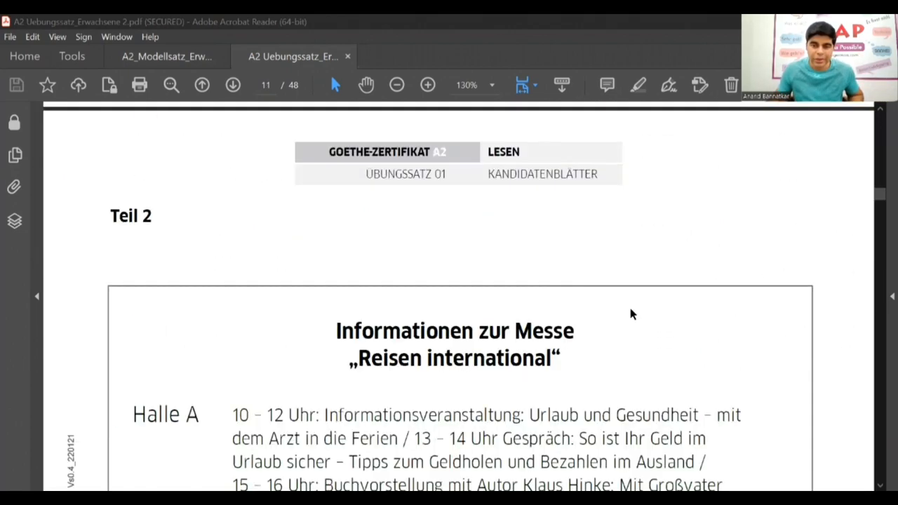
scroll(631, 314, down, 3)
scroll(630, 322, down, 2)
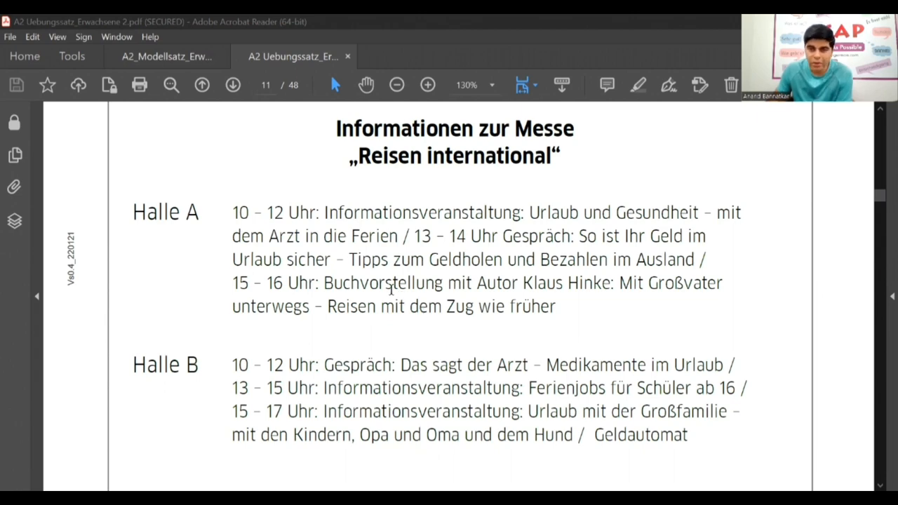
scroll(390, 286, up, 4)
scroll(390, 286, up, 3)
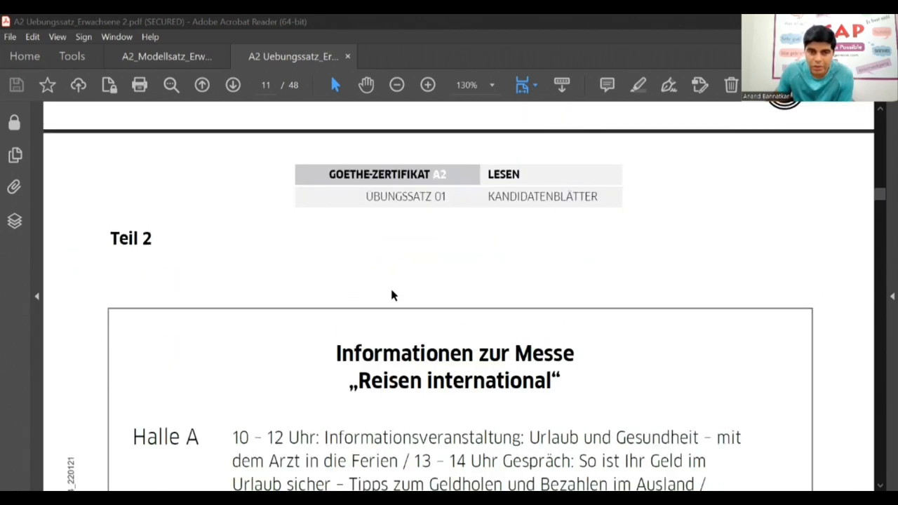
scroll(391, 295, up, 4)
scroll(391, 295, up, 3)
scroll(391, 295, up, 2)
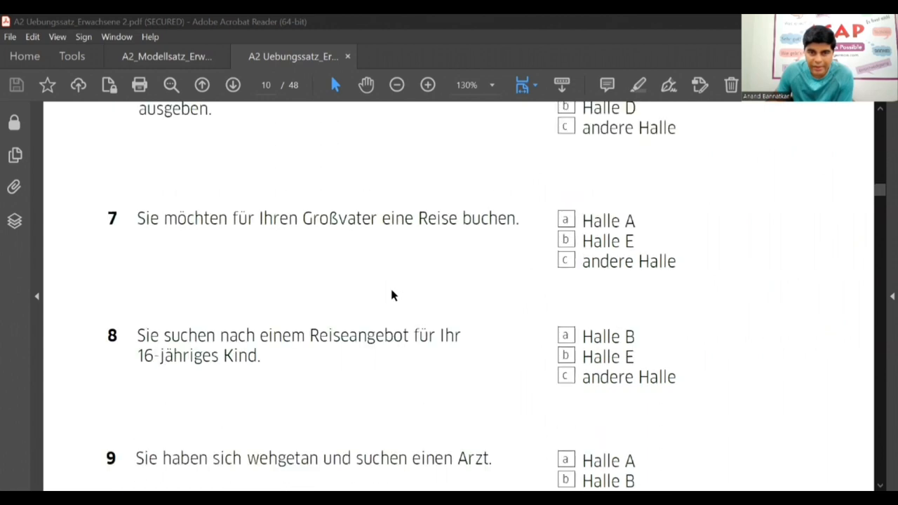
scroll(391, 295, up, 1)
scroll(391, 294, up, 2)
scroll(391, 289, up, 2)
scroll(392, 289, up, 1)
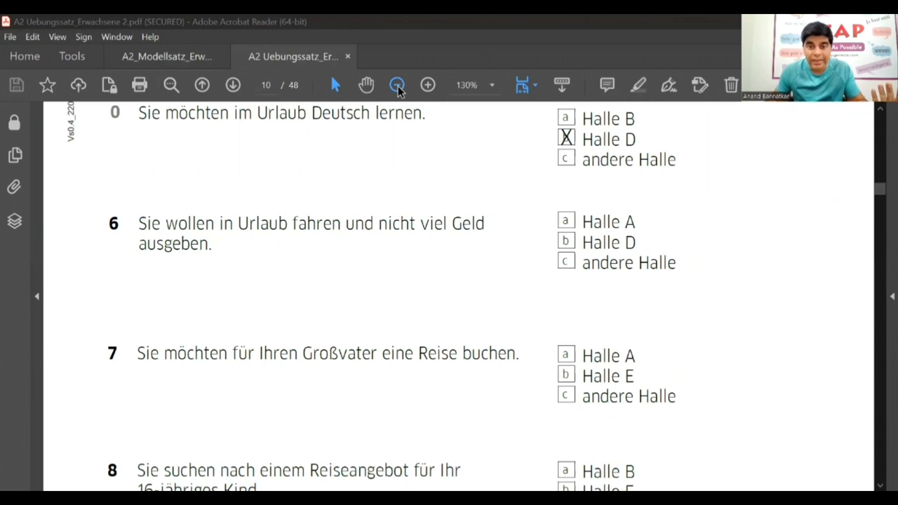
Reduce the zoom from 130% to 75% so questions 6 to 10 fit together.
click(397, 86)
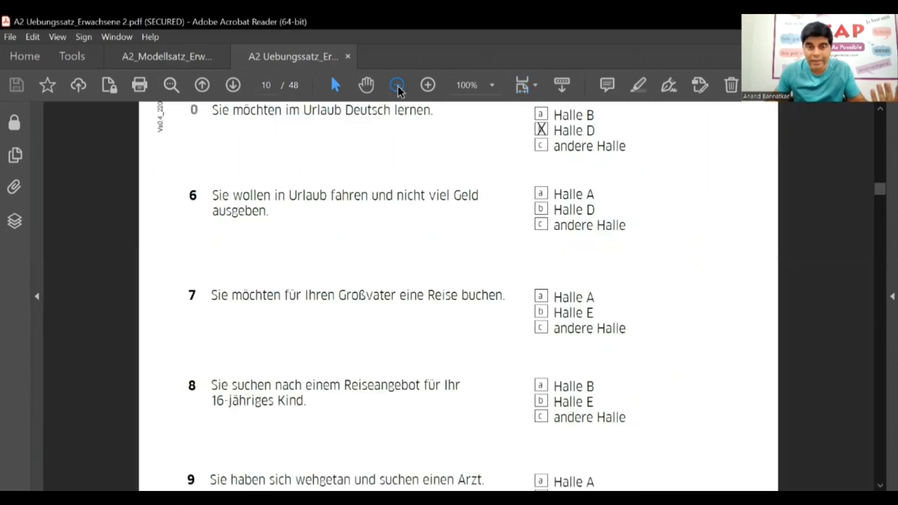
click(397, 86)
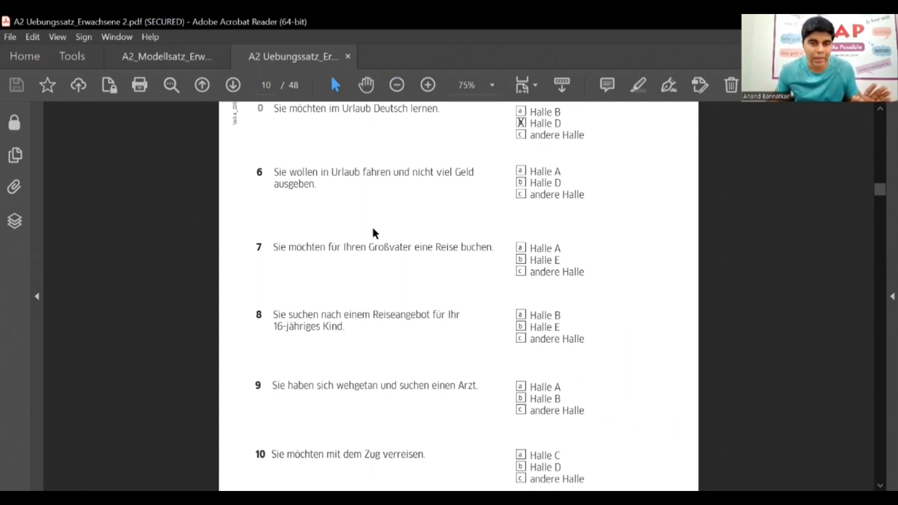
scroll(373, 233, down, 1)
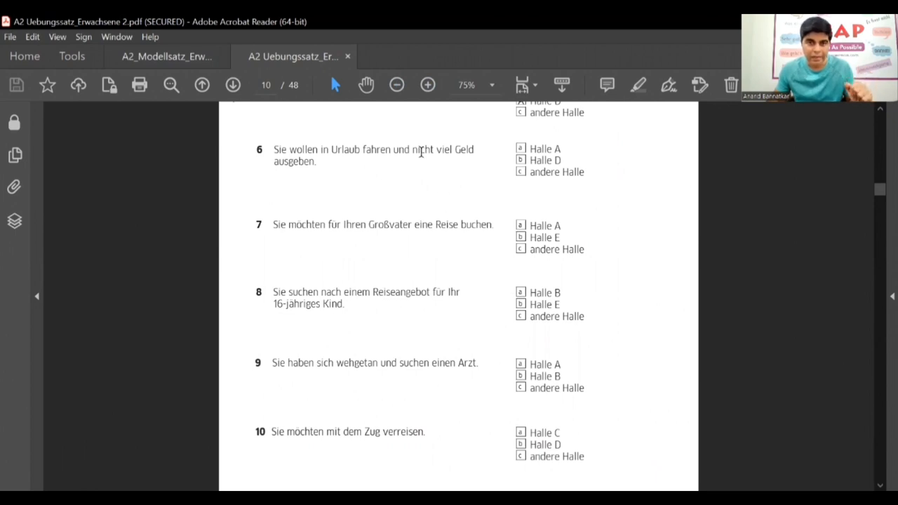
Move to page 11 and set the zoom to 65% to show Halle A through Halle E.
click(233, 85)
scroll(347, 291, down, 1)
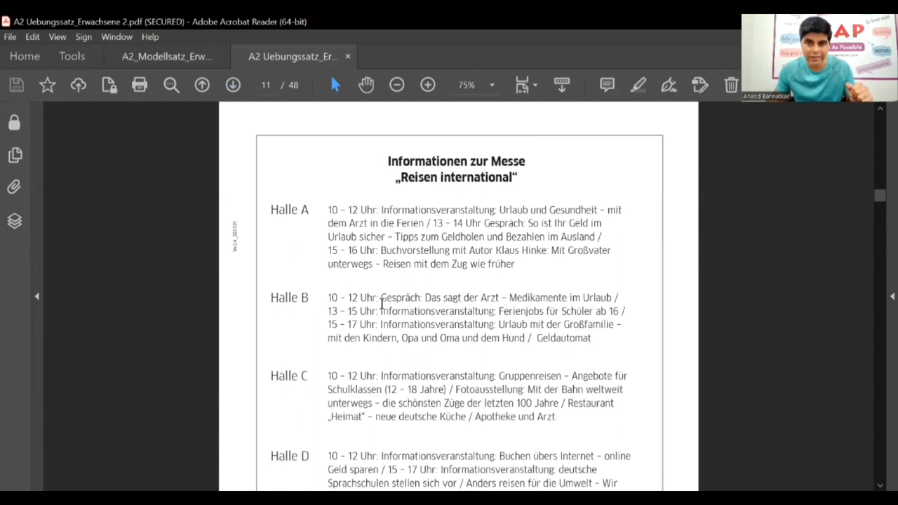
scroll(381, 303, down, 1)
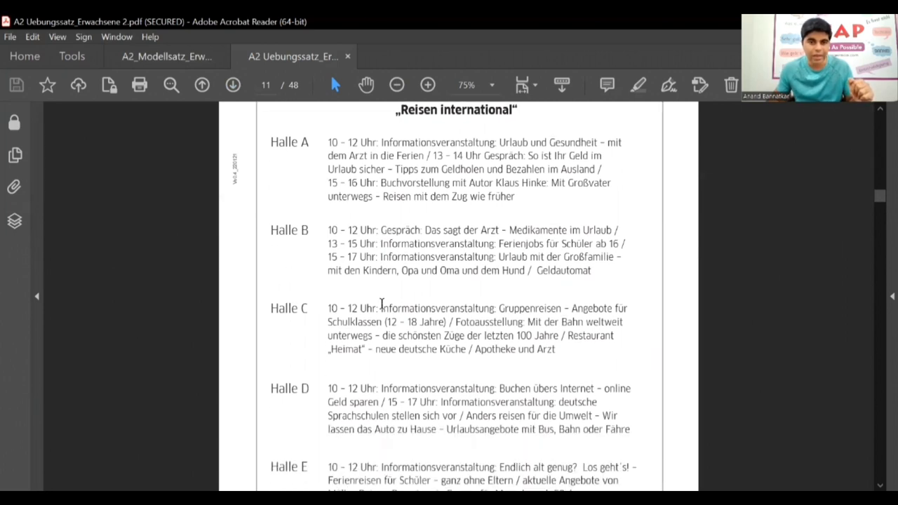
scroll(381, 303, down, 1)
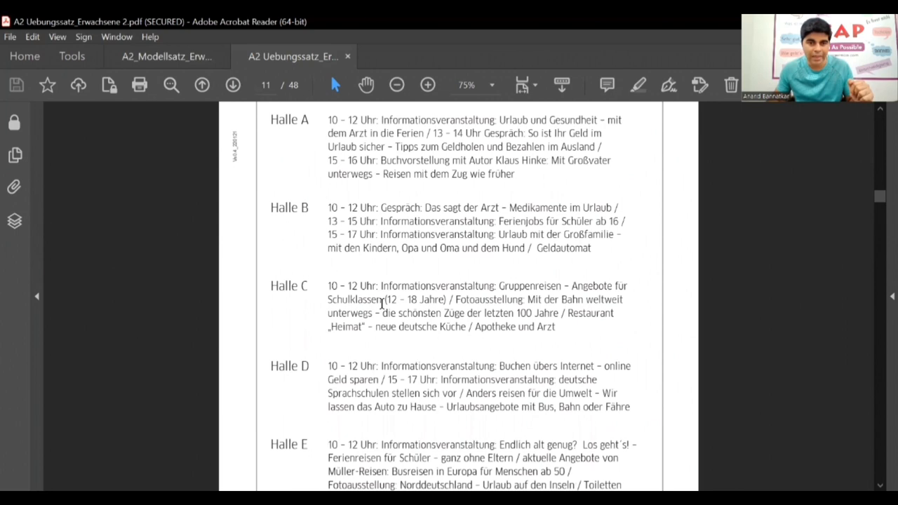
scroll(381, 303, down, 1)
scroll(381, 303, up, 1)
scroll(381, 303, up, 1)
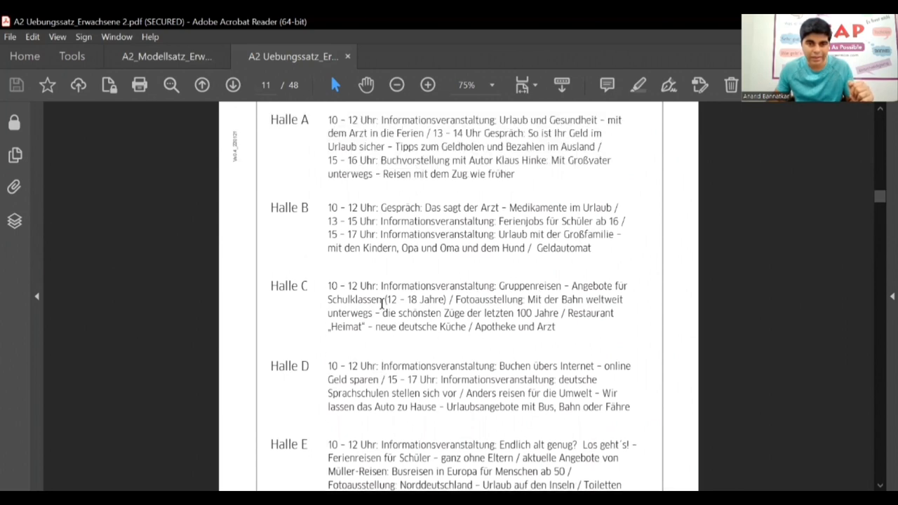
click(466, 85)
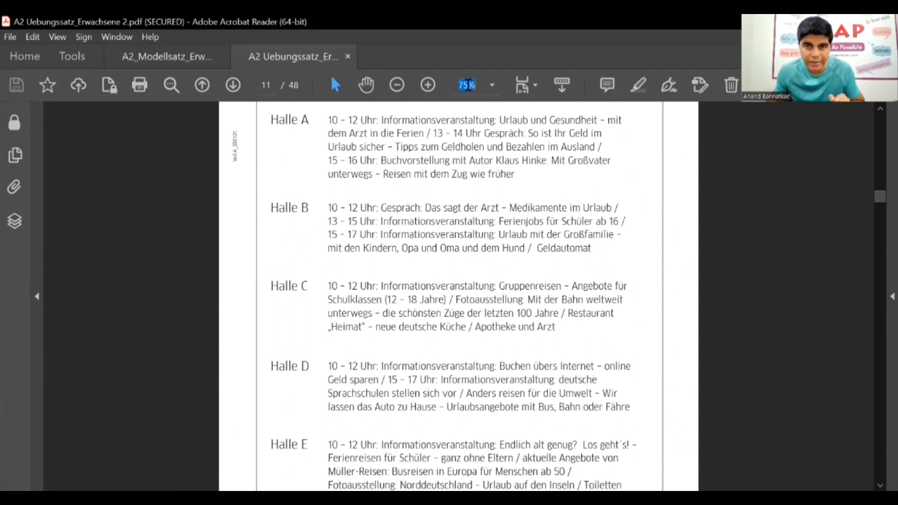
text(65)
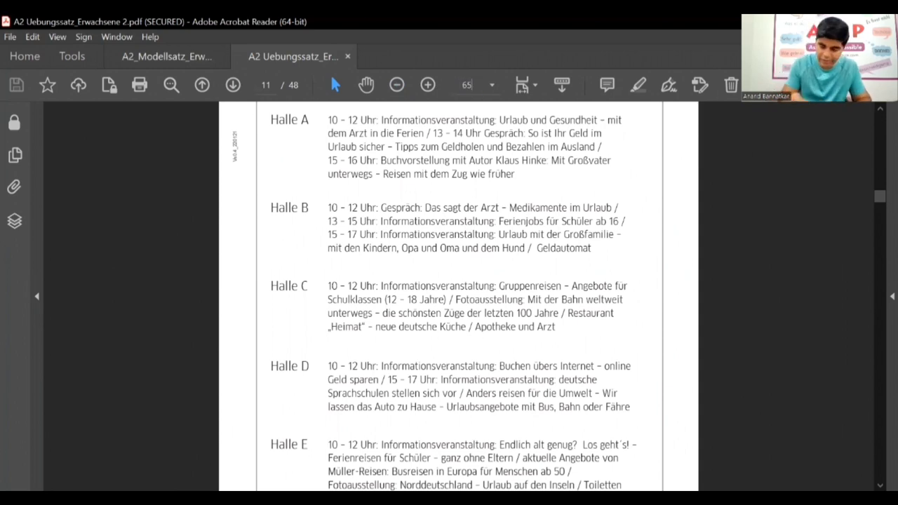
key(Return)
scroll(491, 210, up, 1)
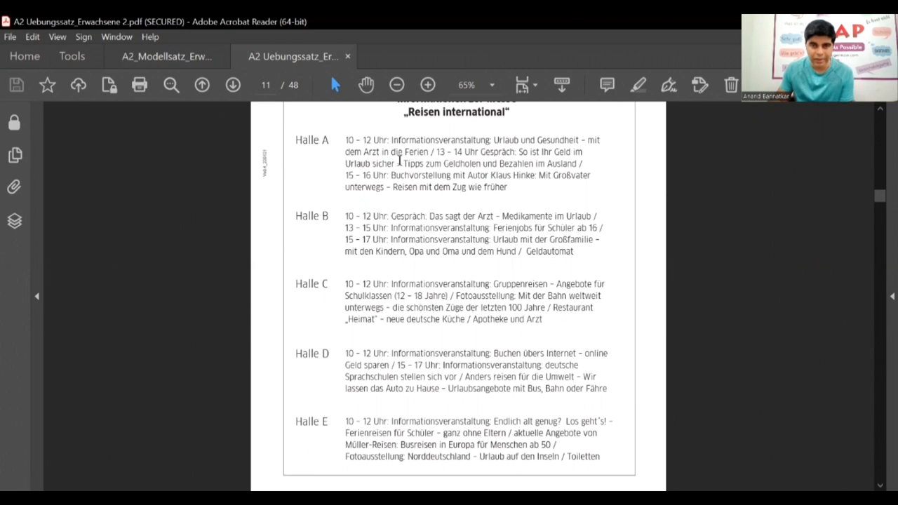
Jump to the Lösungen answer sheet on page 34 and fit it to the window width.
click(265, 84)
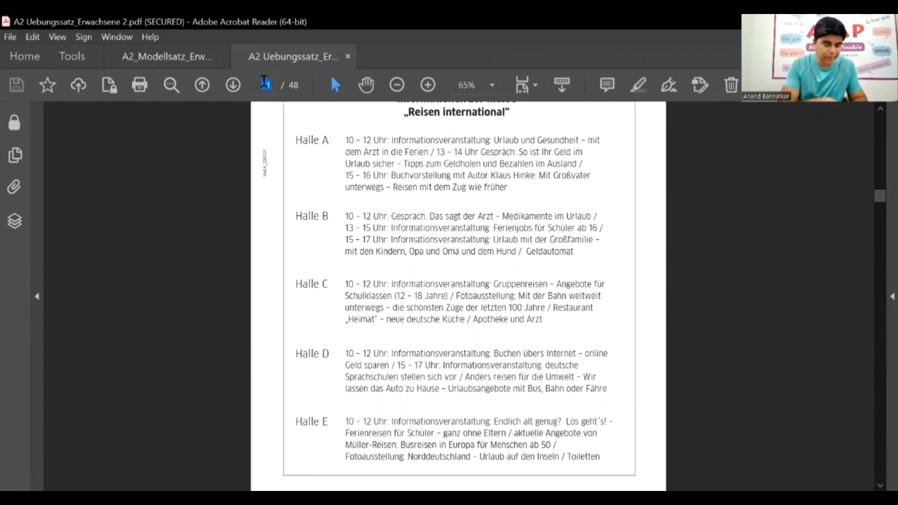
text(34)
key(Return)
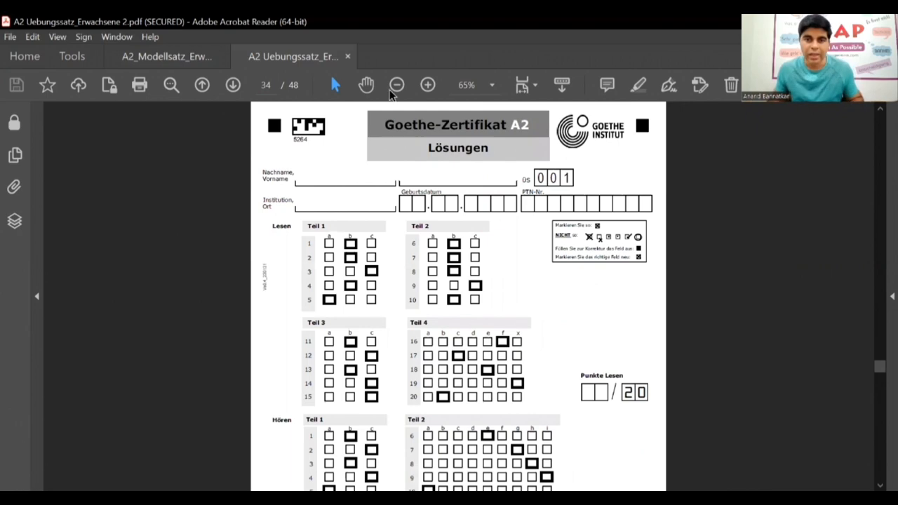
click(427, 84)
click(428, 84)
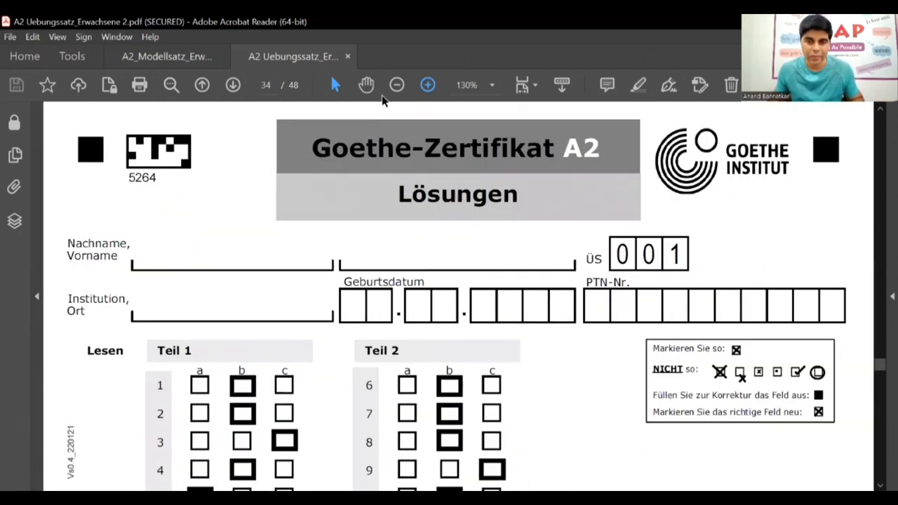
click(523, 84)
scroll(539, 289, down, 1)
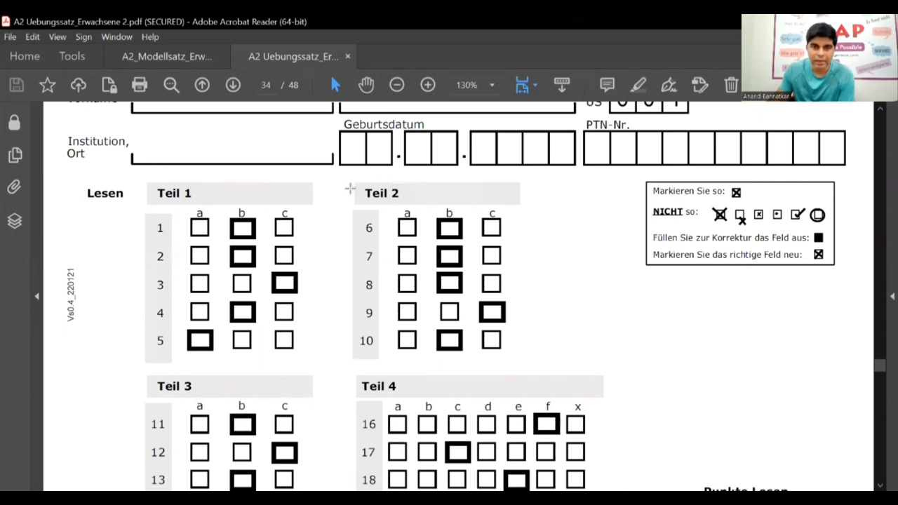
Cover the Lesen Teil 2 answer block with a red rectangle highlight.
drag(344, 177, 602, 370)
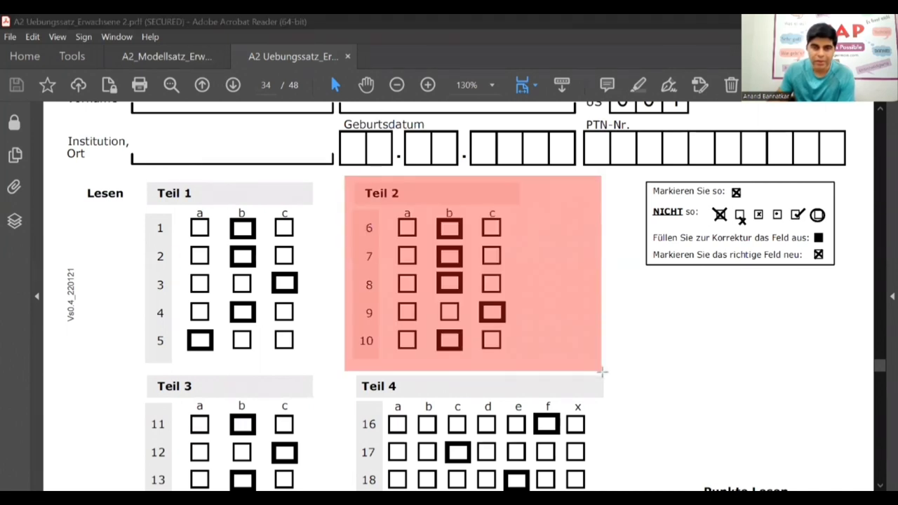